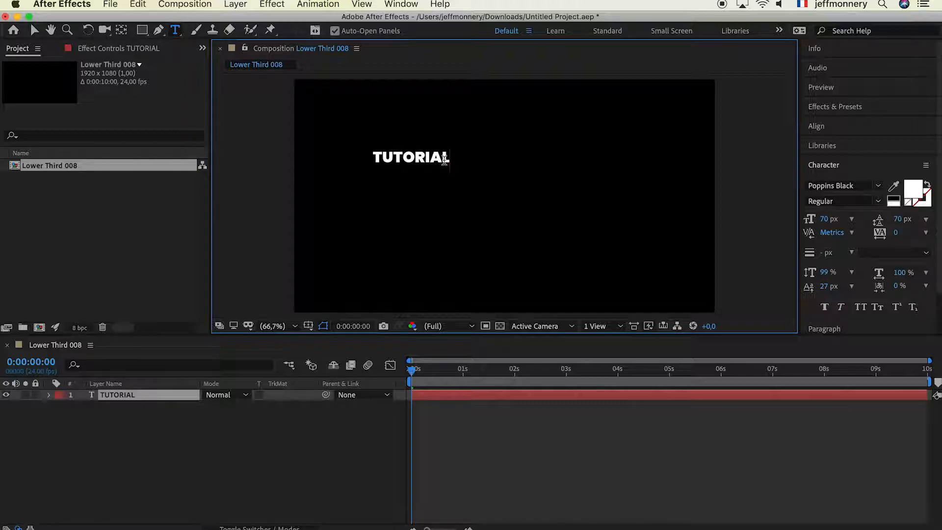
- Centre the anchor point of the TUTORIAL text layer within its layer content
click(115, 395)
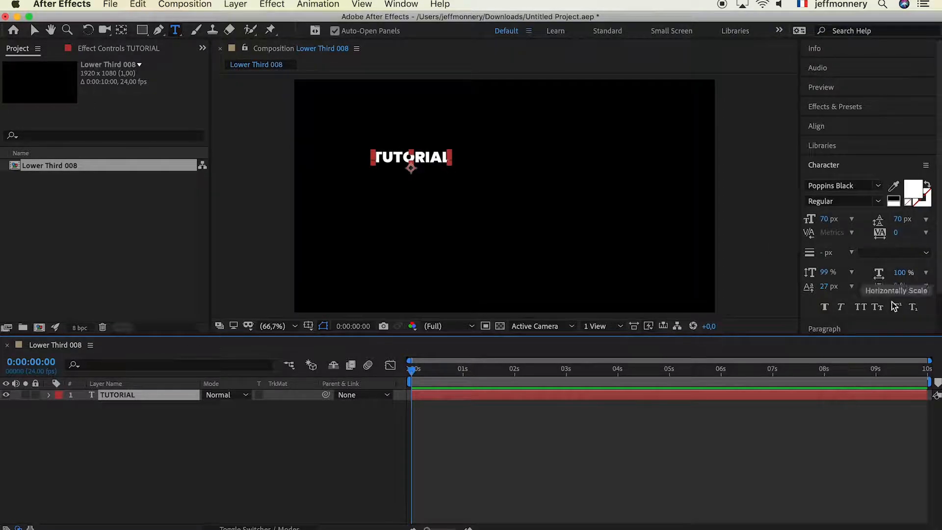
click(35, 30)
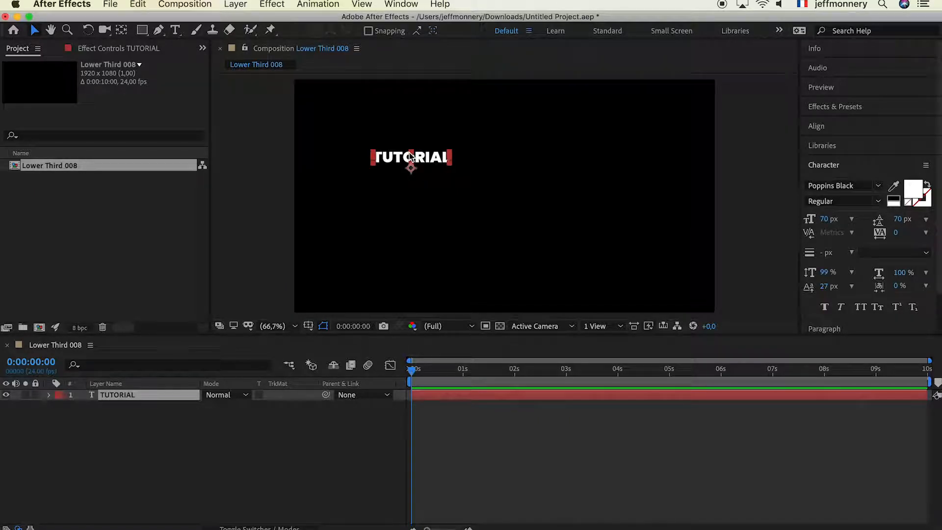
click(236, 4)
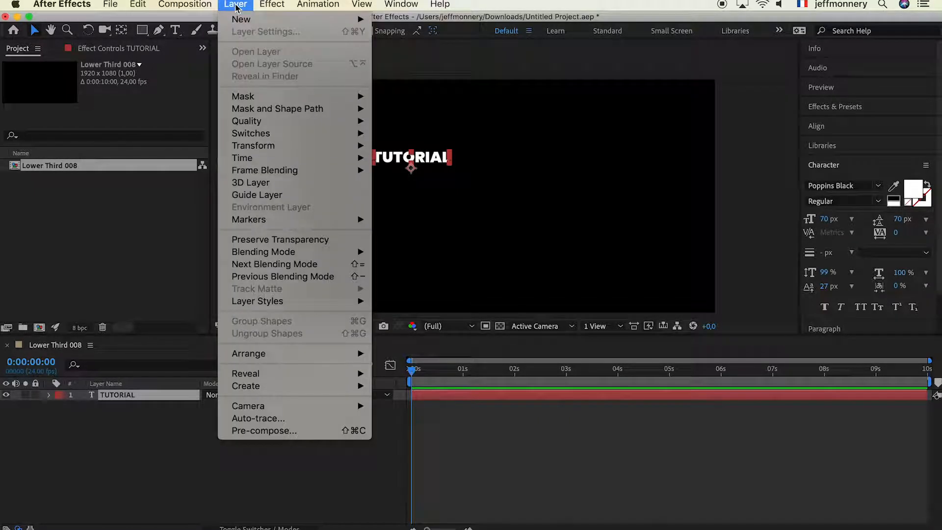
mouse_move(358, 145)
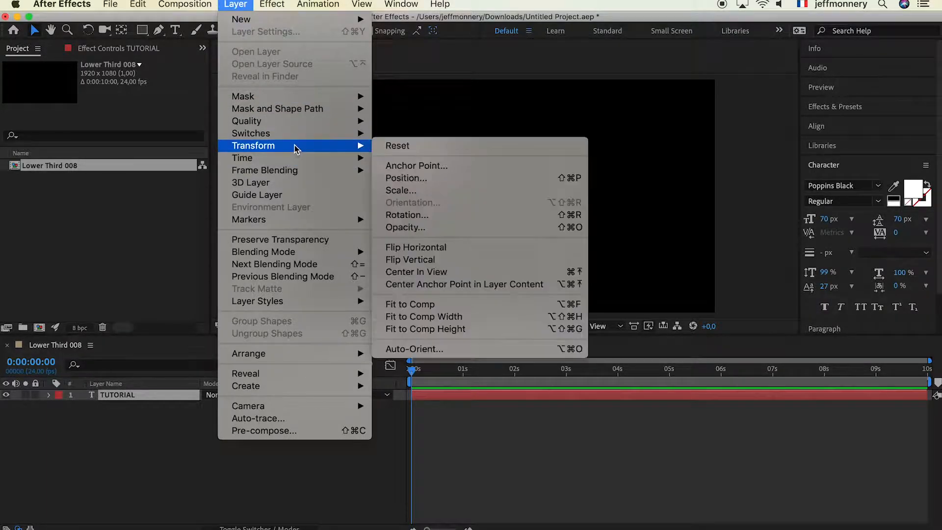
click(462, 288)
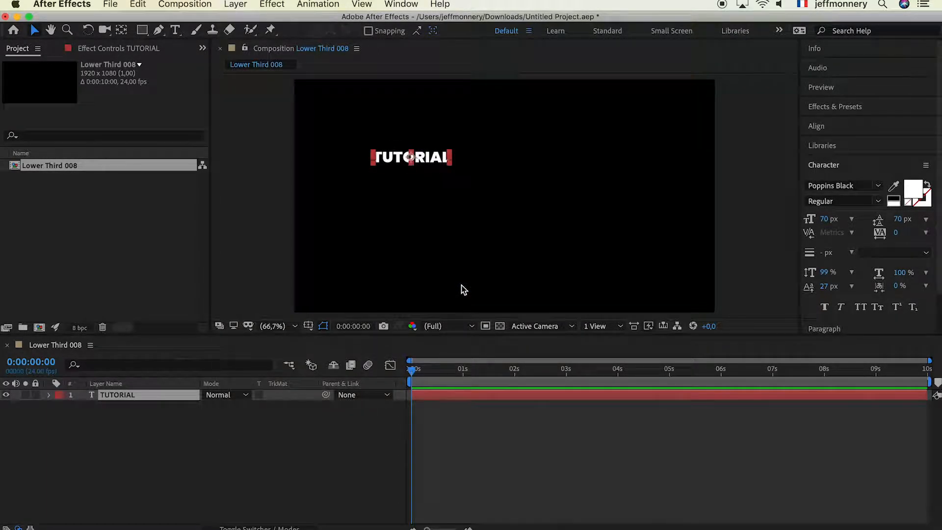
- Centre the TUTORIAL text layer in the composition view and deselect it
click(236, 5)
mouse_move(314, 150)
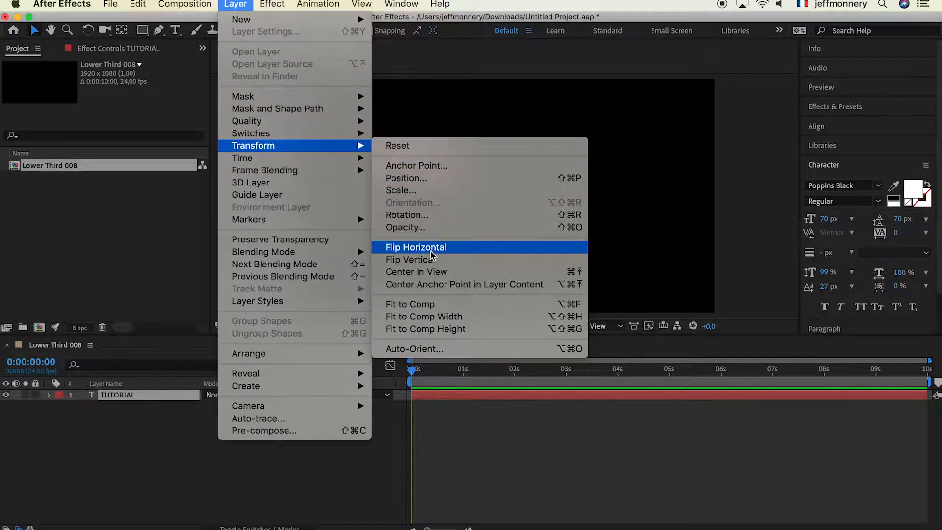
click(431, 271)
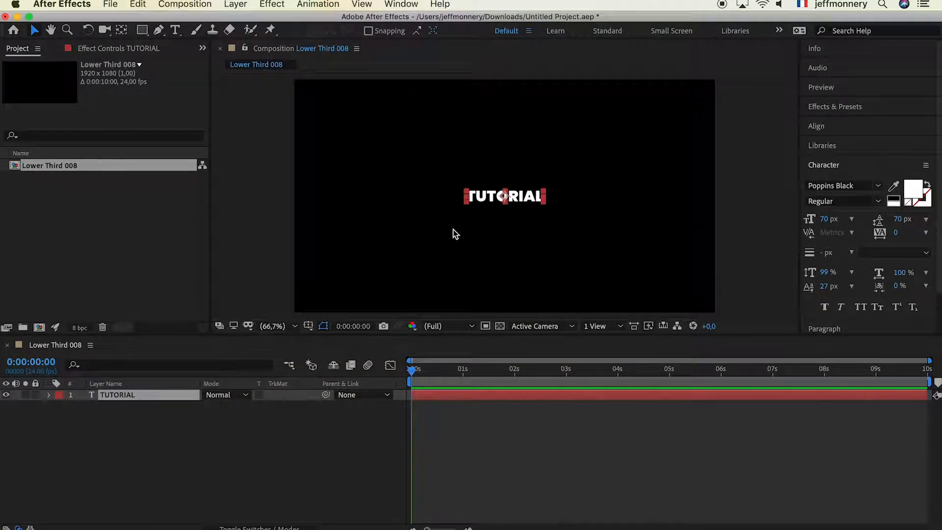
click(124, 399)
click(146, 440)
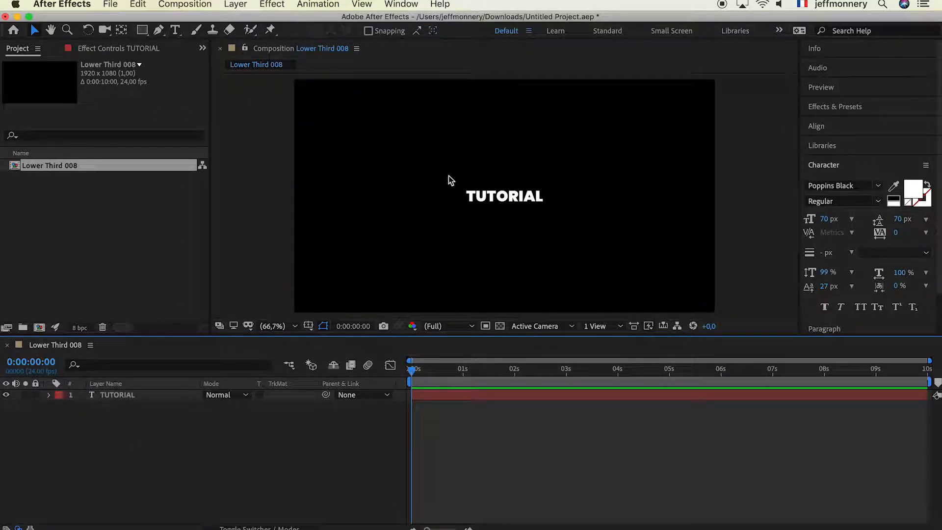
- Add a rectangle shape layer covering the whole composition, keeping its dark blue solid colour fill
double_click(142, 30)
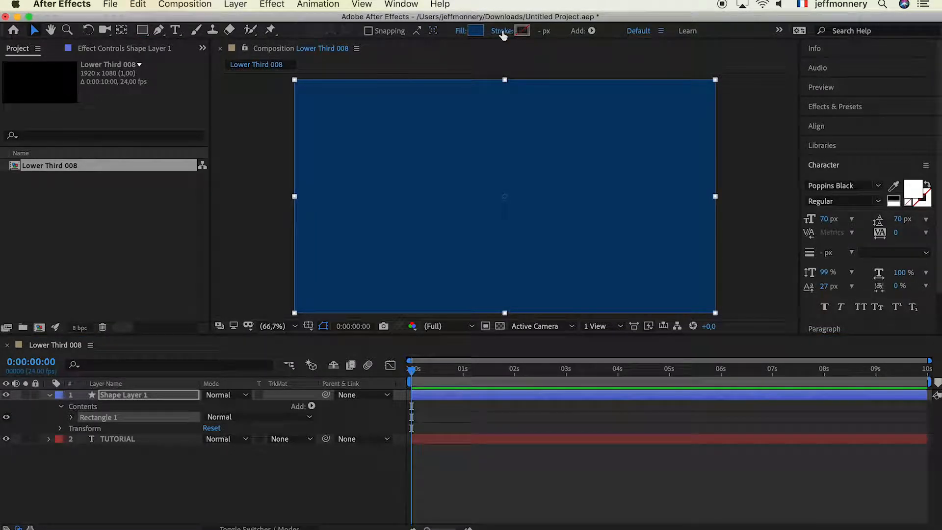
click(461, 31)
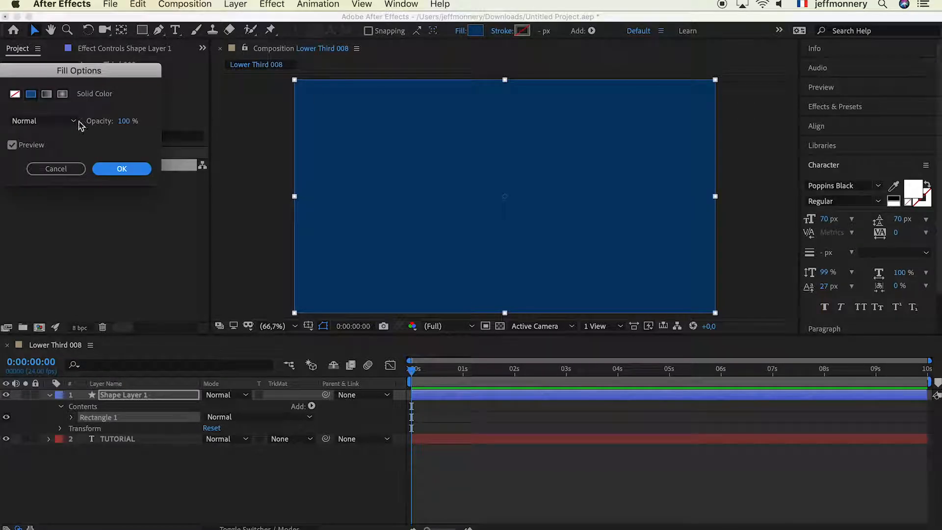
click(122, 168)
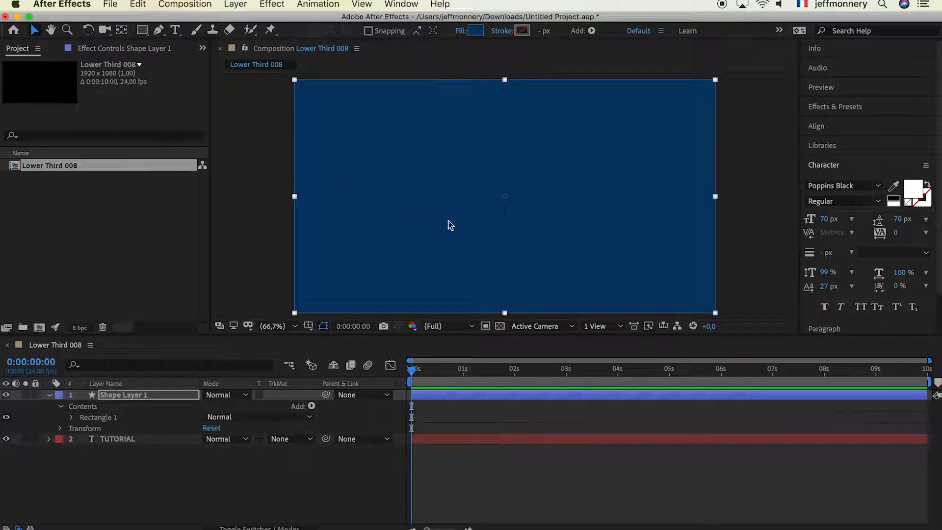
- Rename the rectangle shape layer Background Tutorial and place it below the TUTORIAL text layer
click(126, 400)
key(Return)
text(Background)
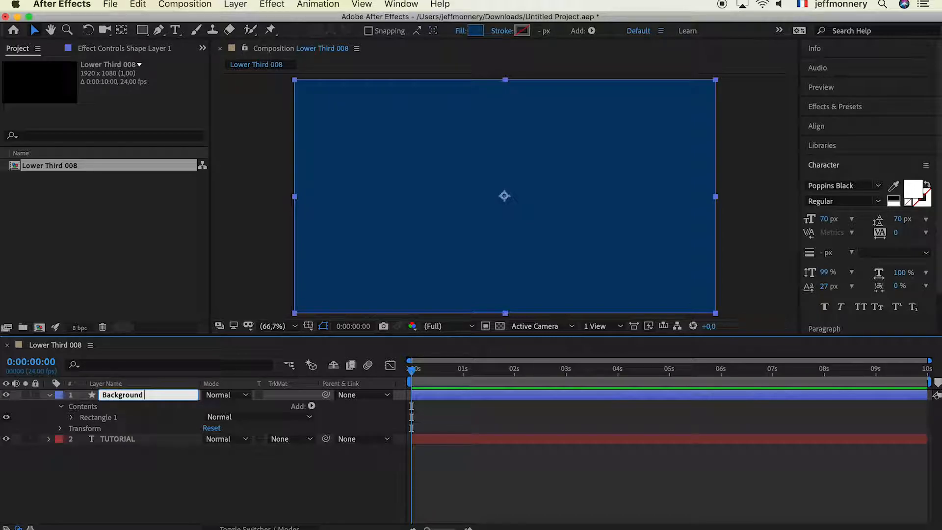
key(BackSpace)
key(BackSpace)
key(BackSpace)
key(BackSpace)
key(BackSpace)
text(Tut)
key(Return)
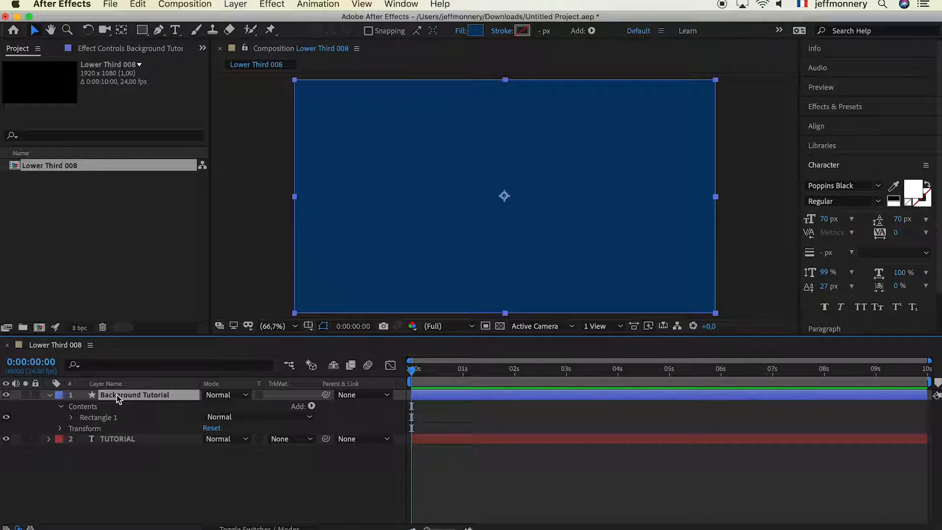
drag(115, 397, 118, 452)
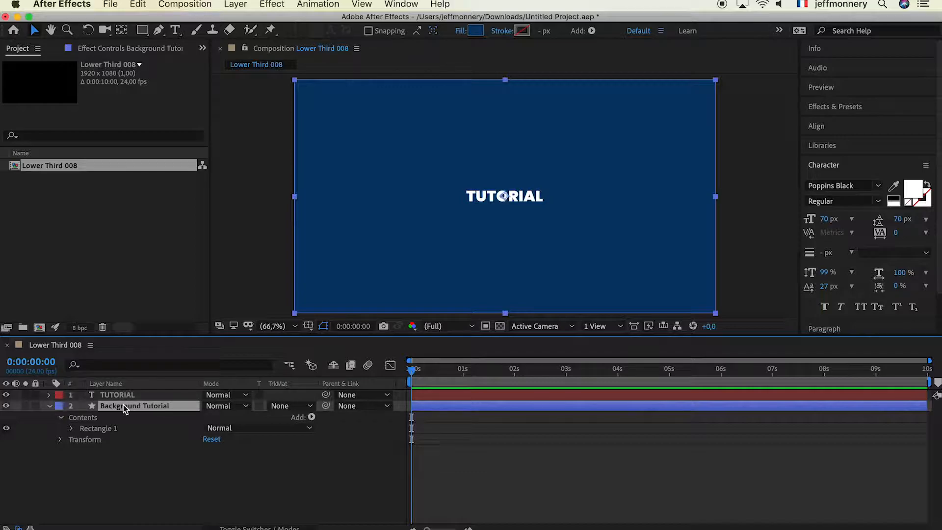
click(126, 458)
- Unlink the size proportions of the Background Tutorial layer's rectangle path and set its size to 450 by 100
click(128, 409)
click(72, 428)
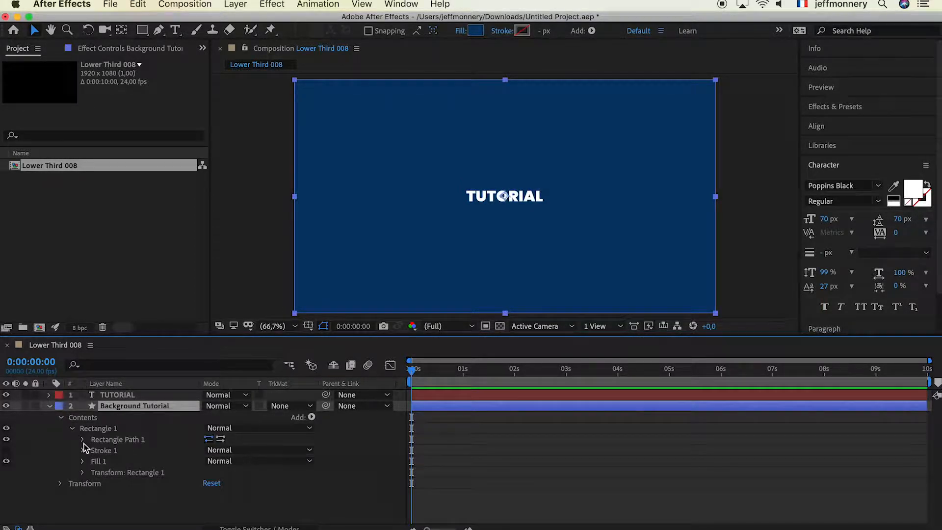
click(82, 439)
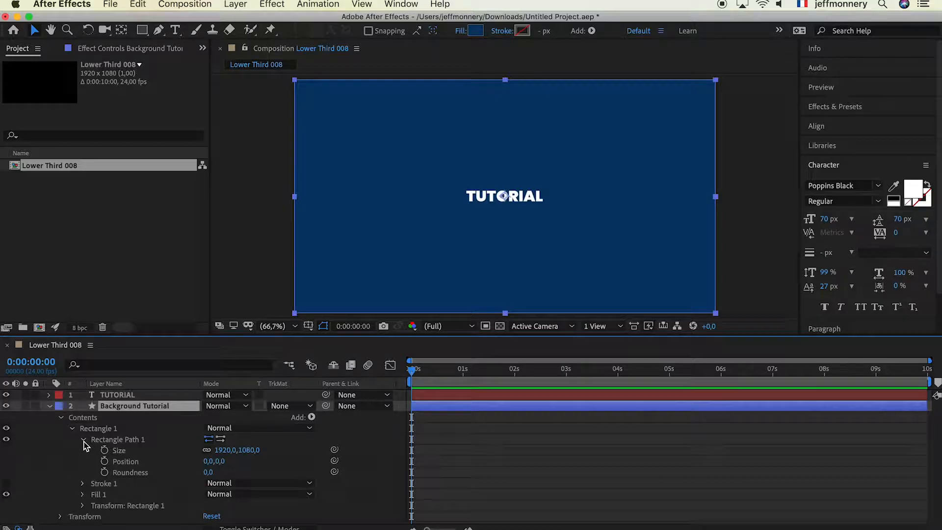
click(206, 451)
click(226, 450)
text(450)
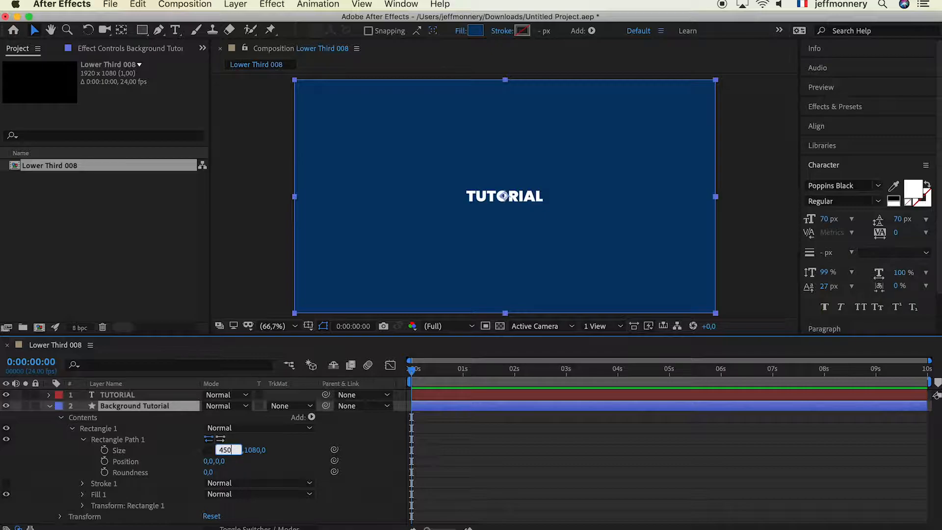
key(Return)
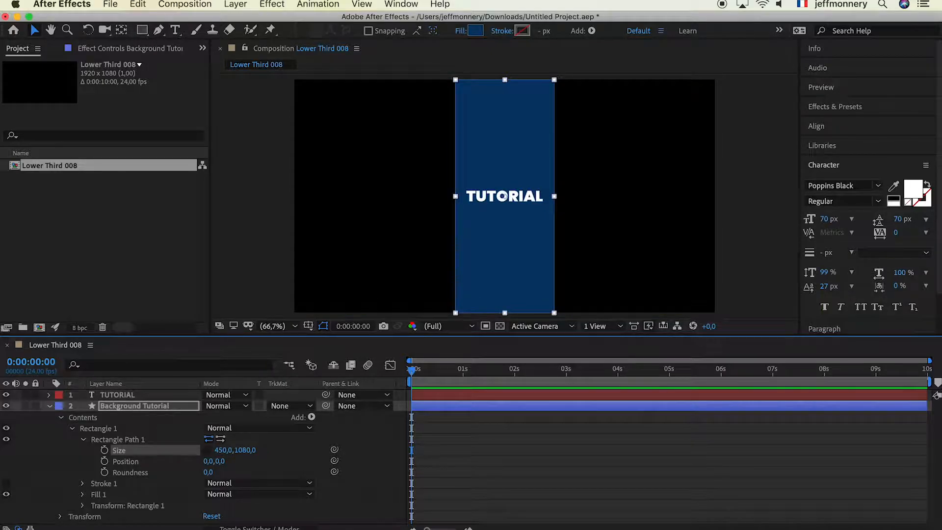
click(244, 450)
text(100)
key(Return)
click(387, 445)
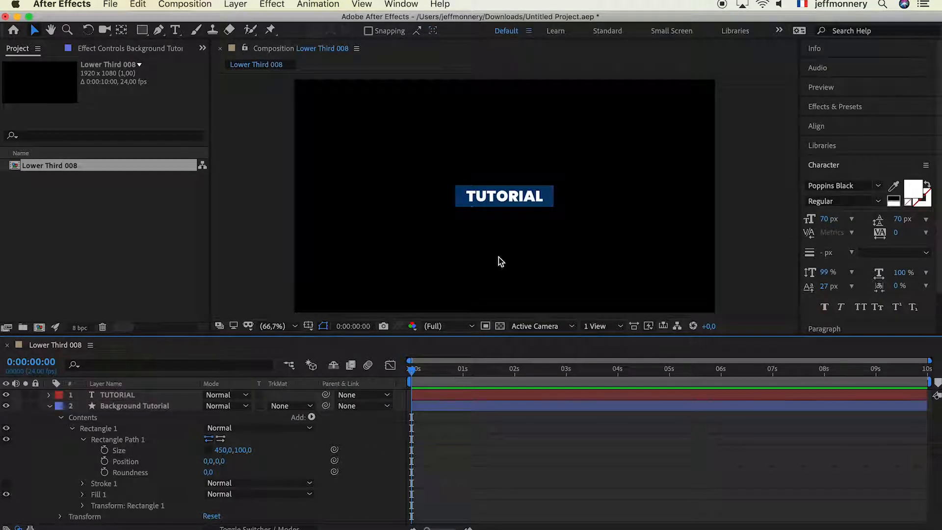
- Fit the whole composition in the viewer and collapse the Background Tutorial layer's properties
scroll(564, 242, up, 6)
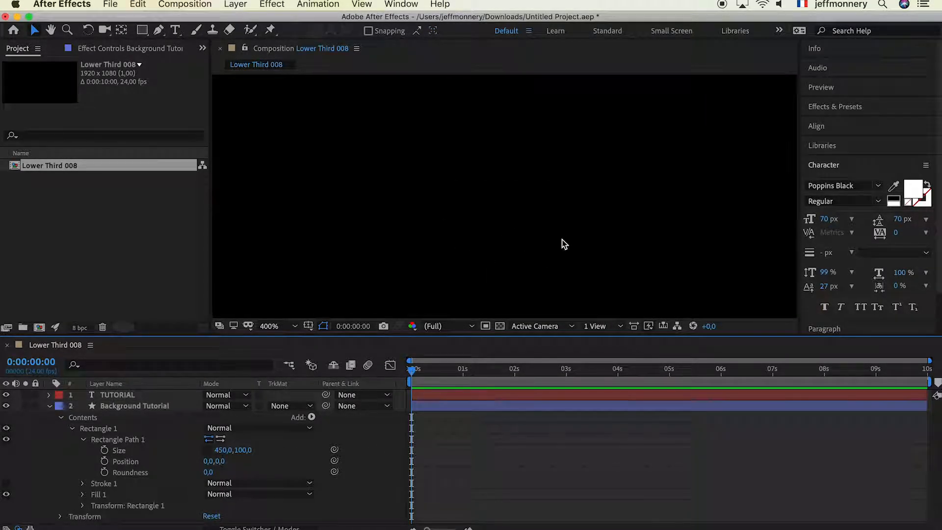
click(293, 326)
click(276, 94)
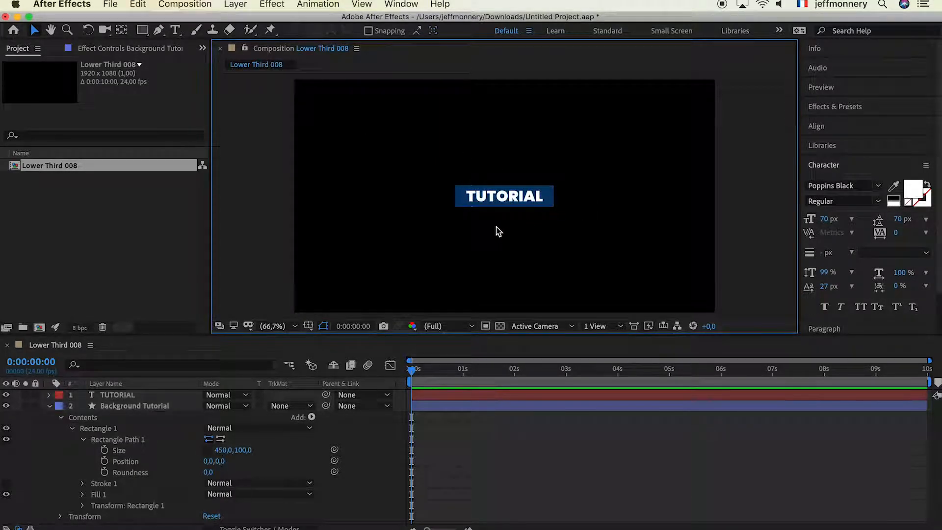
click(49, 407)
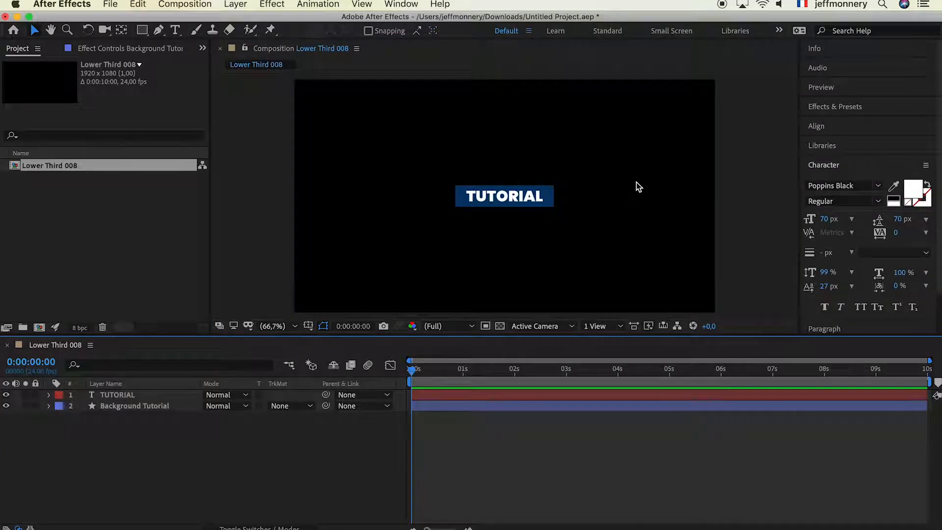
- Add a new text layer reading LOWER THIRD in the empty area above the TUTORIAL title
click(175, 29)
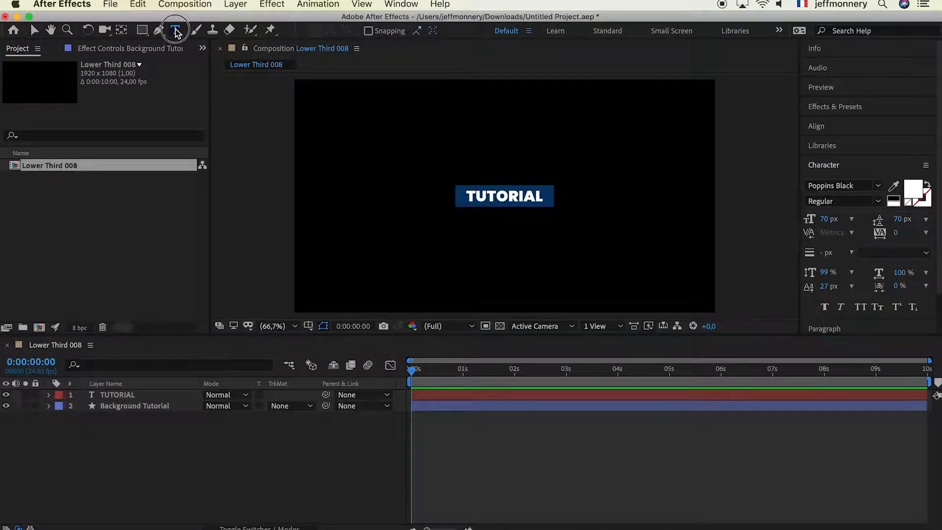
click(406, 148)
text(LOWER THIRD)
click(174, 395)
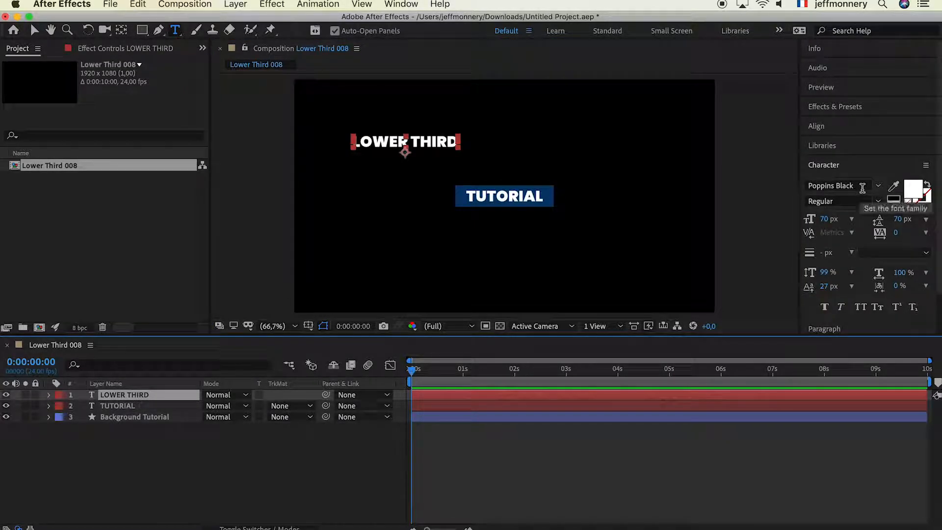
- Change the font of the LOWER THIRD text to Poppins Light Regular
click(878, 201)
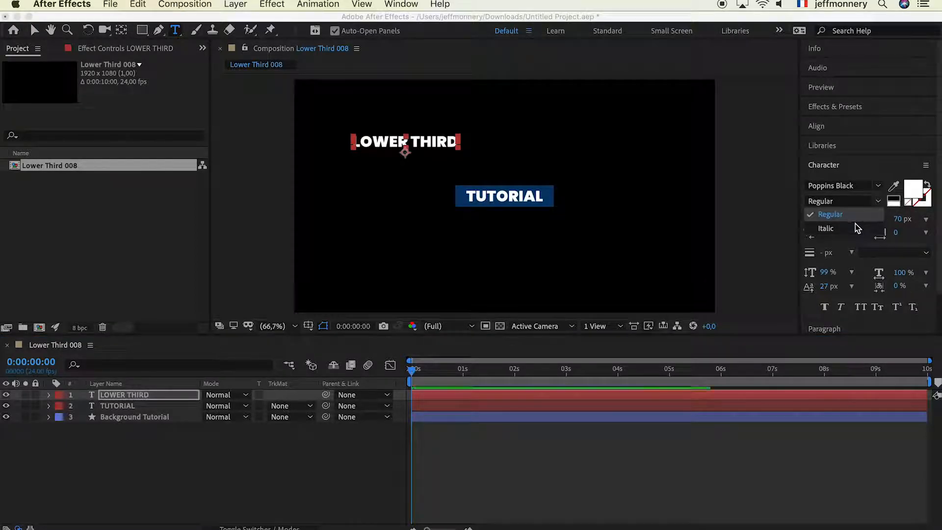
click(878, 187)
double_click(852, 185)
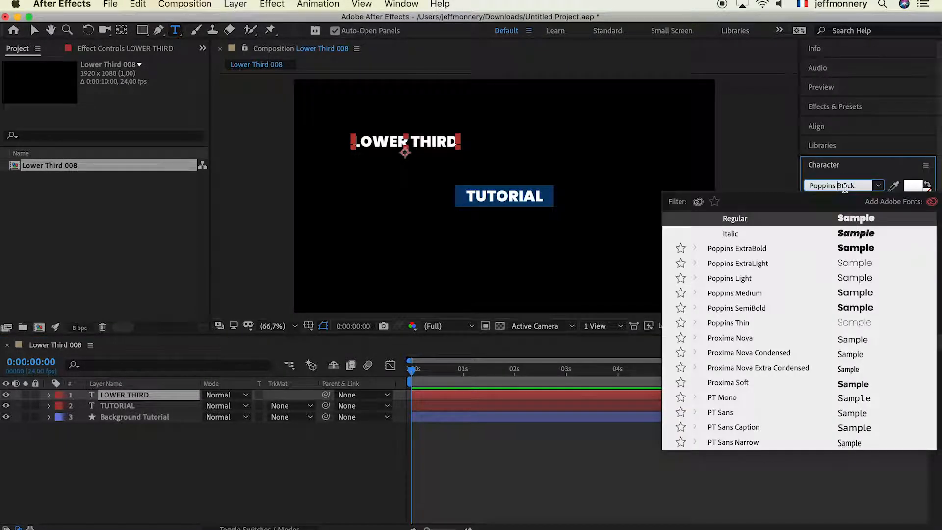
key(BackSpace)
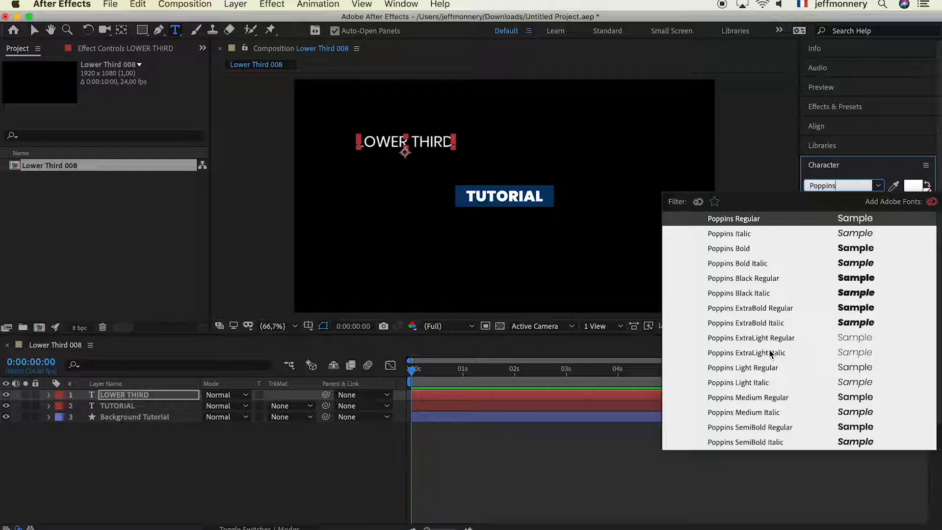
click(770, 370)
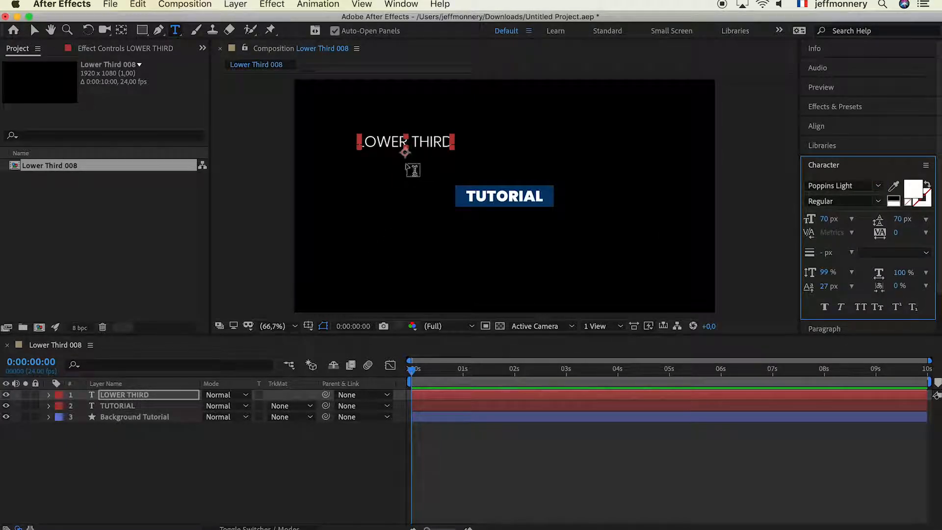
- Centre the anchor point of the LOWER THIRD text layer within its layer content
click(147, 395)
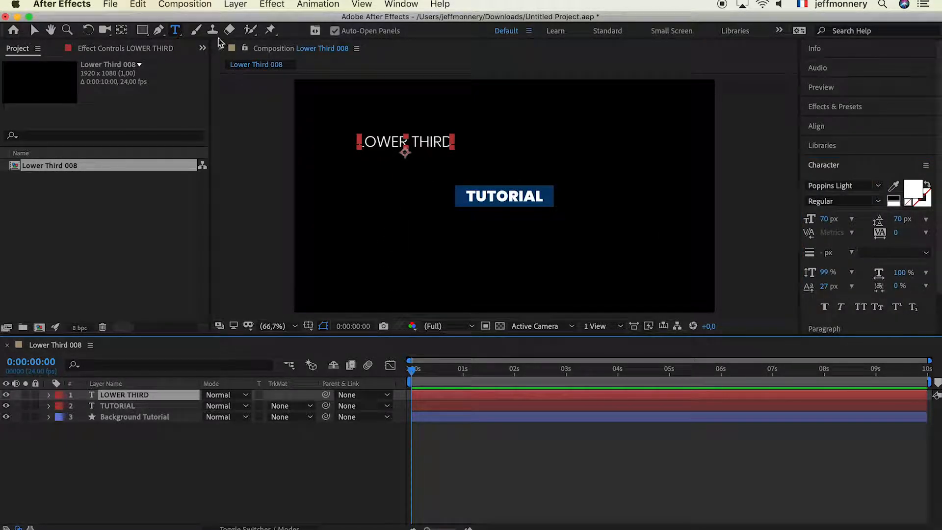
click(233, 6)
click(234, 5)
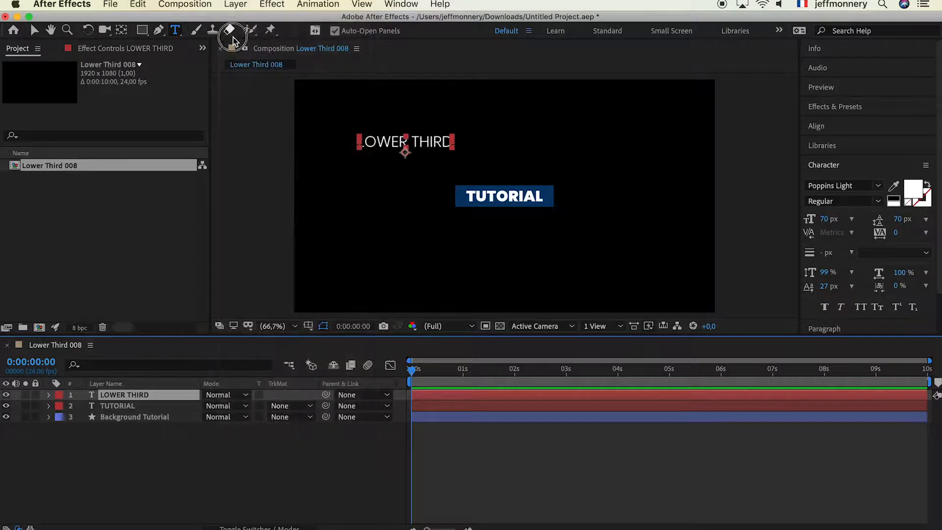
click(235, 4)
mouse_move(304, 145)
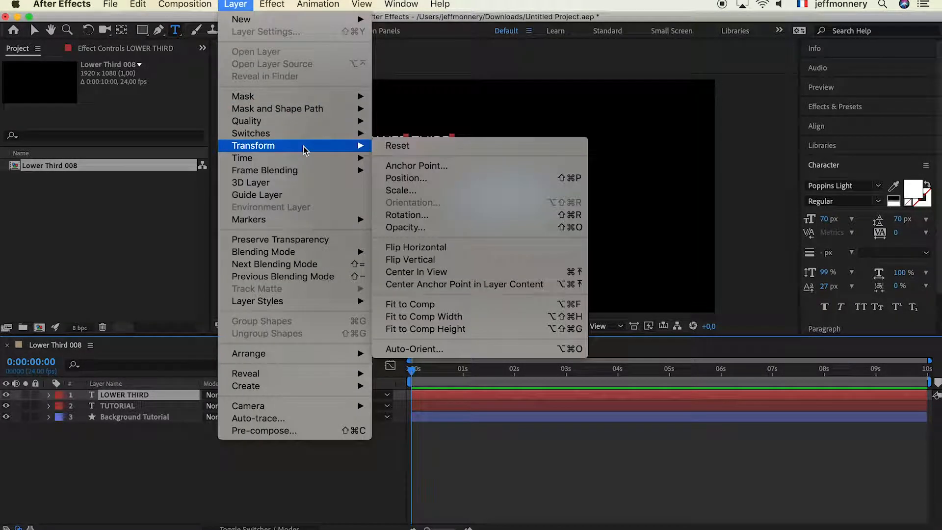
click(433, 285)
- Centre the LOWER THIRD text layer in the composition view
click(235, 4)
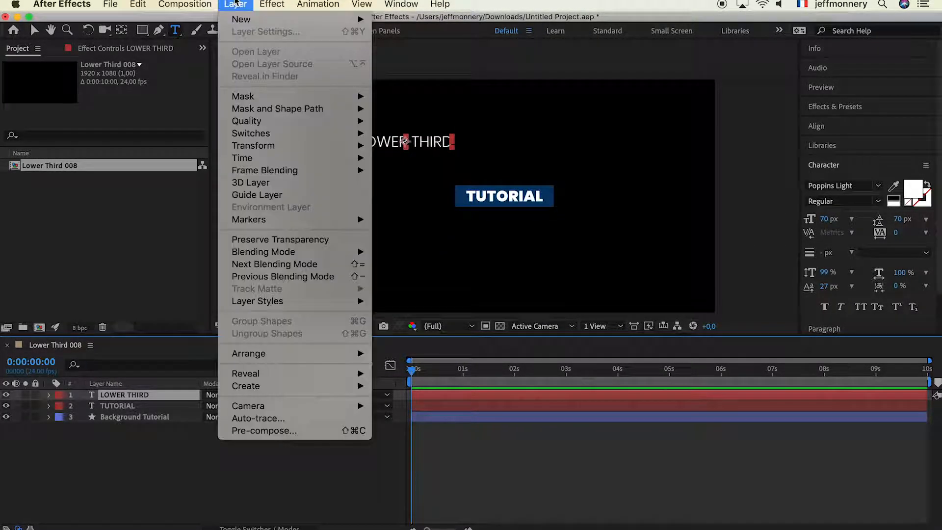
mouse_move(313, 149)
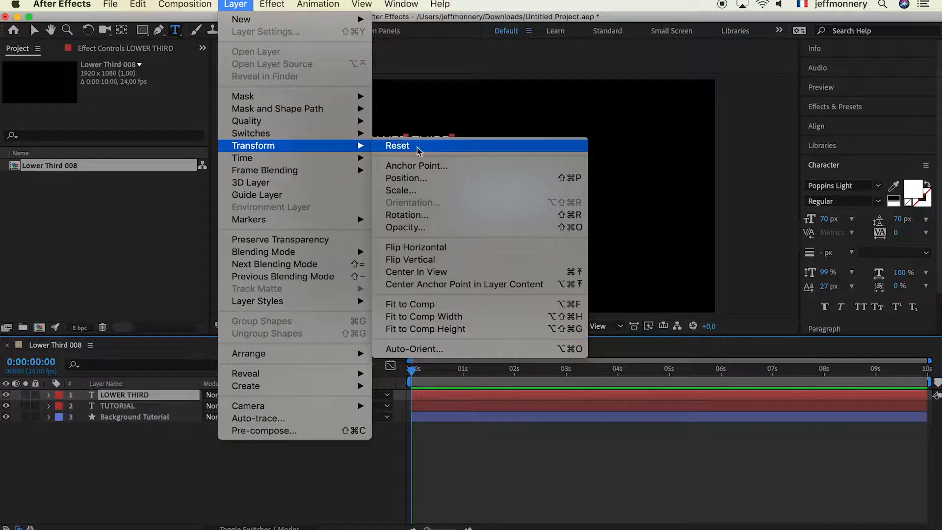
click(428, 272)
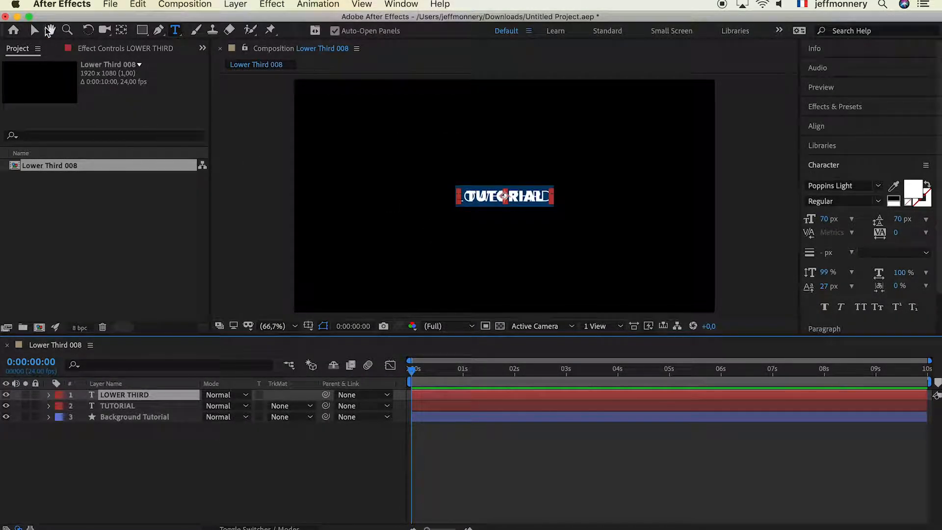
- Move the LOWER THIRD text horizontally to sit just right of the blue TUTORIAL box, then deselect it
click(35, 30)
drag(499, 201, 601, 196)
click(508, 458)
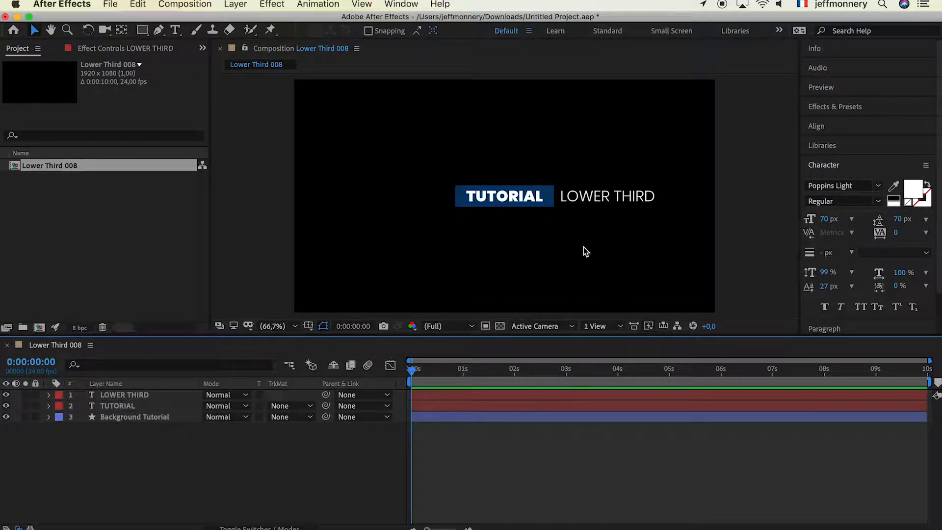
click(606, 196)
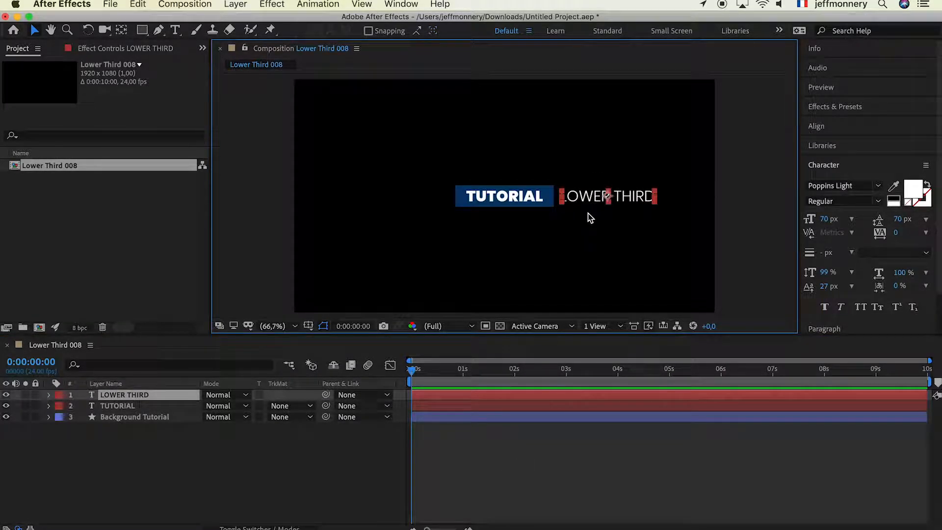
click(94, 485)
click(119, 397)
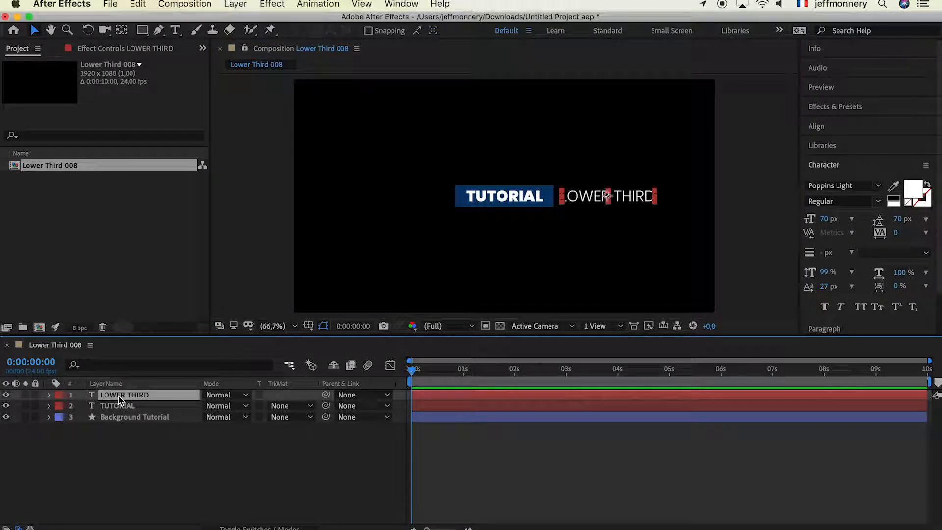
- Move the Background Tutorial layer's anchor point from its centre to the middle of the box's left edge
click(126, 417)
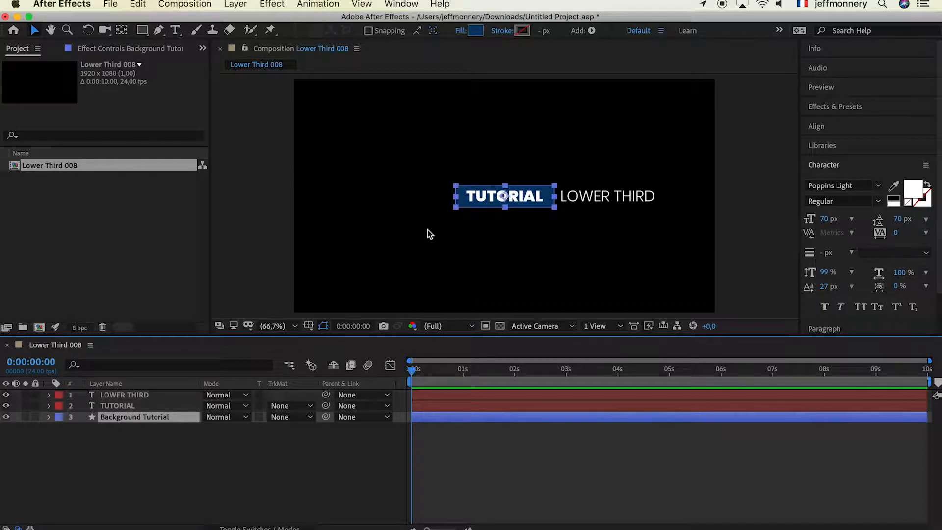
click(121, 30)
drag(504, 196, 455, 197)
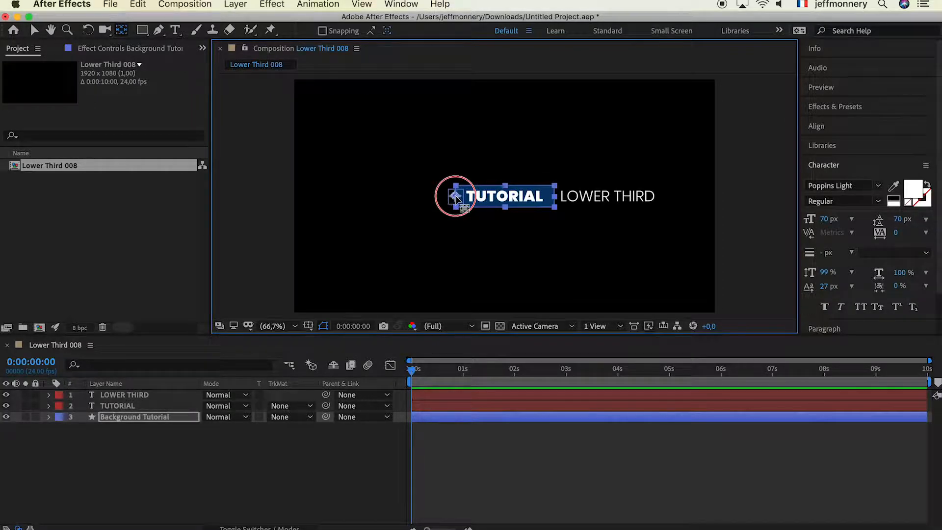
drag(456, 197, 456, 196)
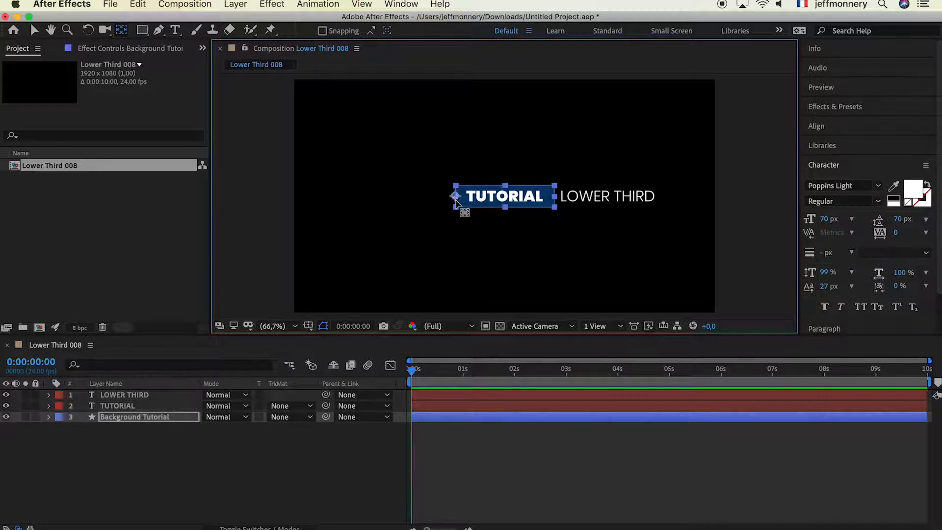
- Reveal the Background Tutorial layer's Scale, unlink its proportions and start keyframing it at 2 seconds with 100%
click(132, 419)
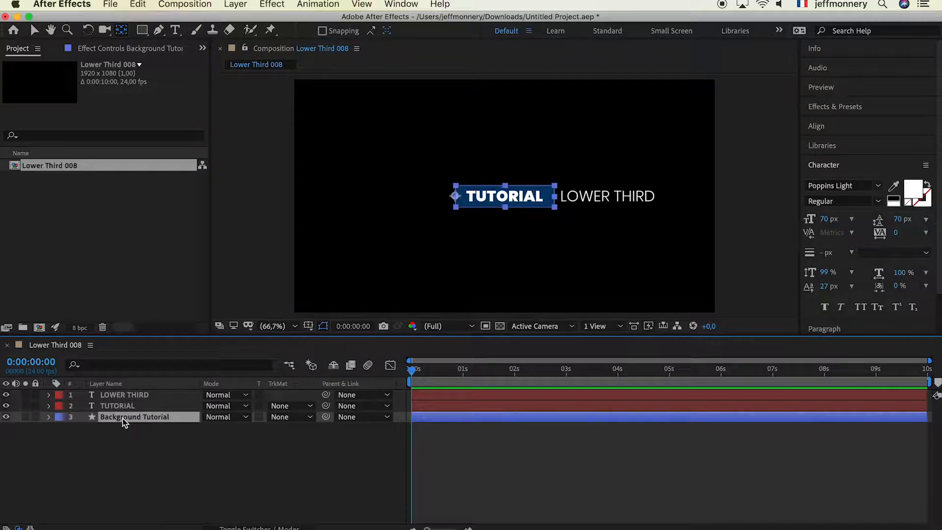
key(s)
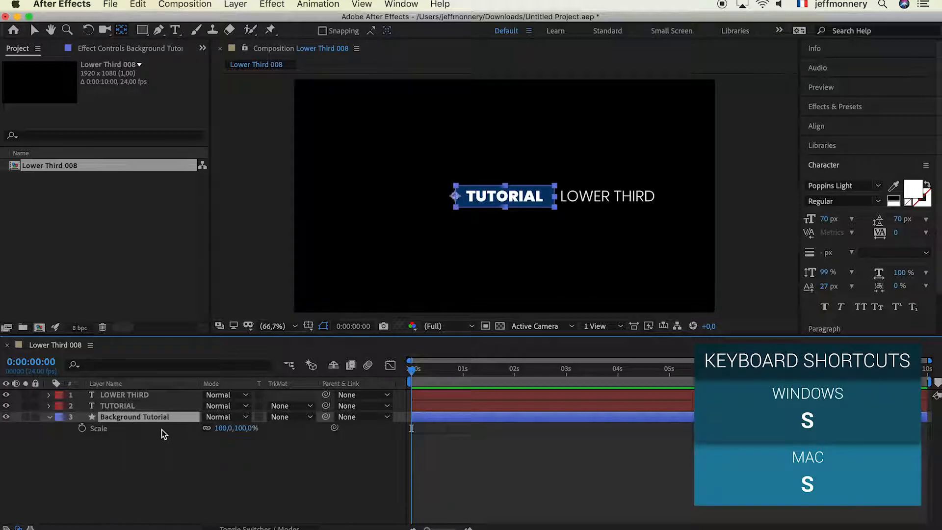
drag(457, 372, 515, 374)
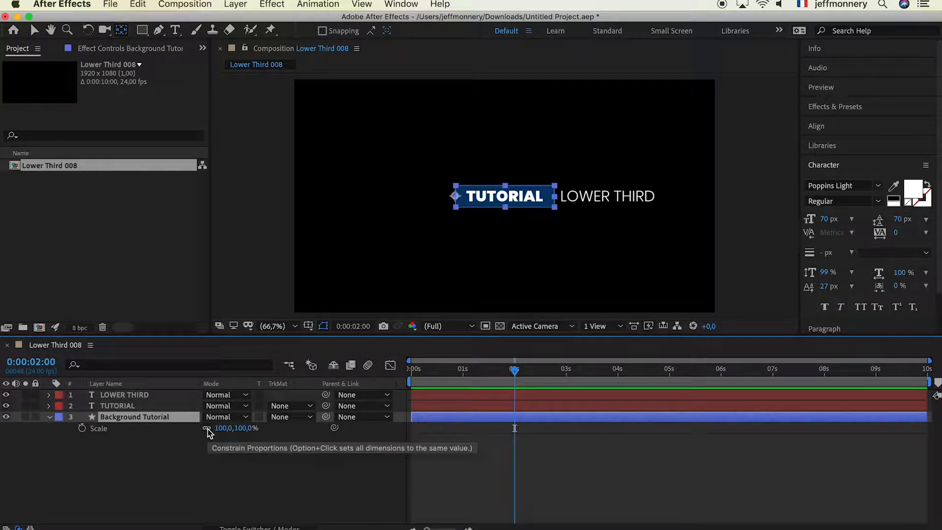
click(83, 428)
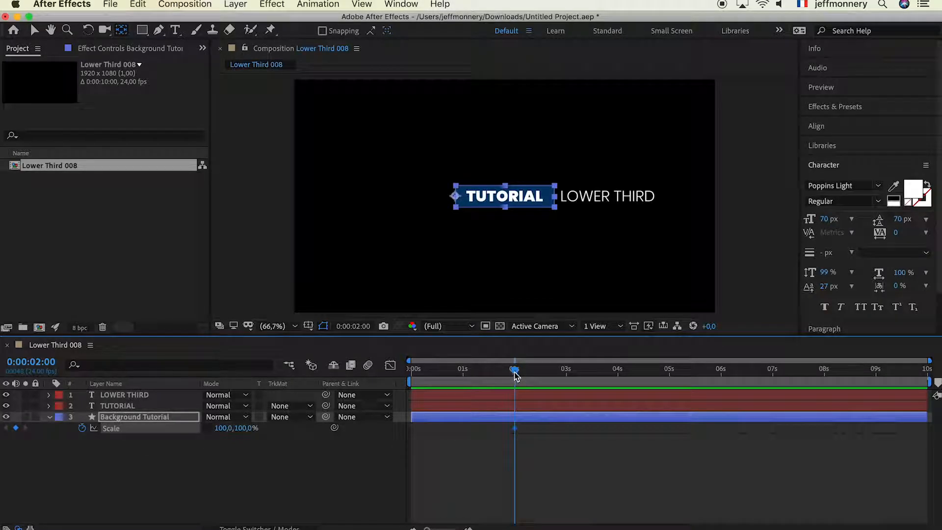
- Add a Scale keyframe to Background Tutorial at 0 seconds with the horizontal scale set to 0%
drag(513, 374, 405, 376)
click(15, 428)
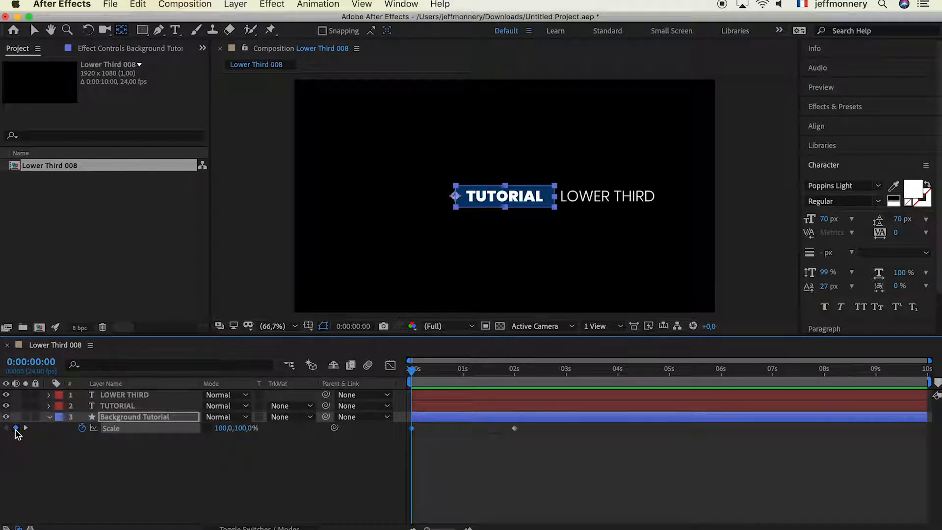
click(221, 429)
text(0)
key(Return)
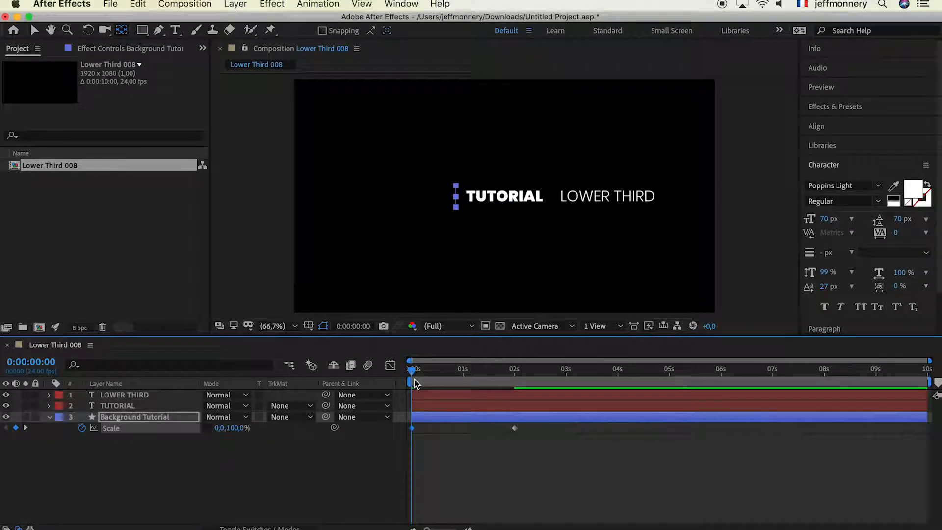
- Shift the 100% Scale keyframe of Background Tutorial from 2 seconds to about 4 seconds
drag(413, 373, 514, 375)
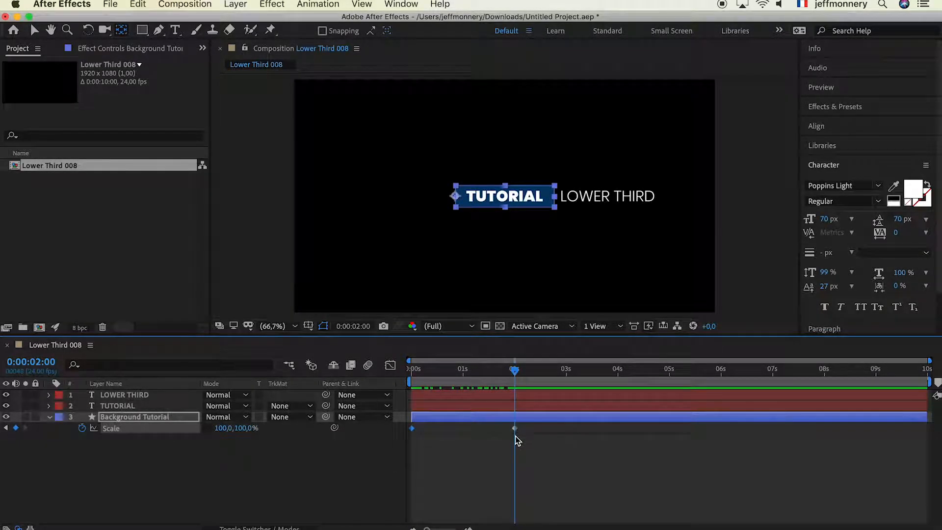
drag(515, 434, 619, 433)
drag(619, 433, 620, 433)
- Add a Scale keyframe at 2 seconds with horizontal scale 210.5%, stretching the blue box behind both texts
click(223, 429)
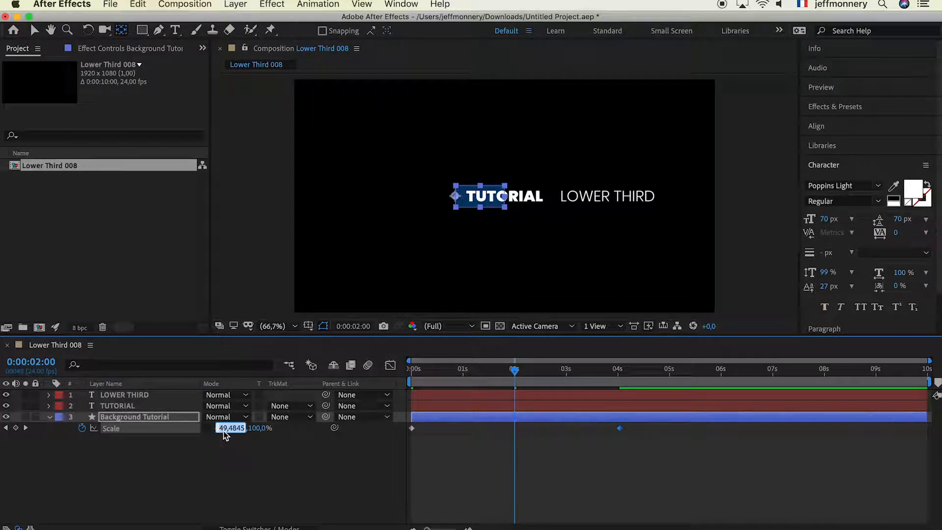
click(184, 460)
drag(220, 428, 324, 432)
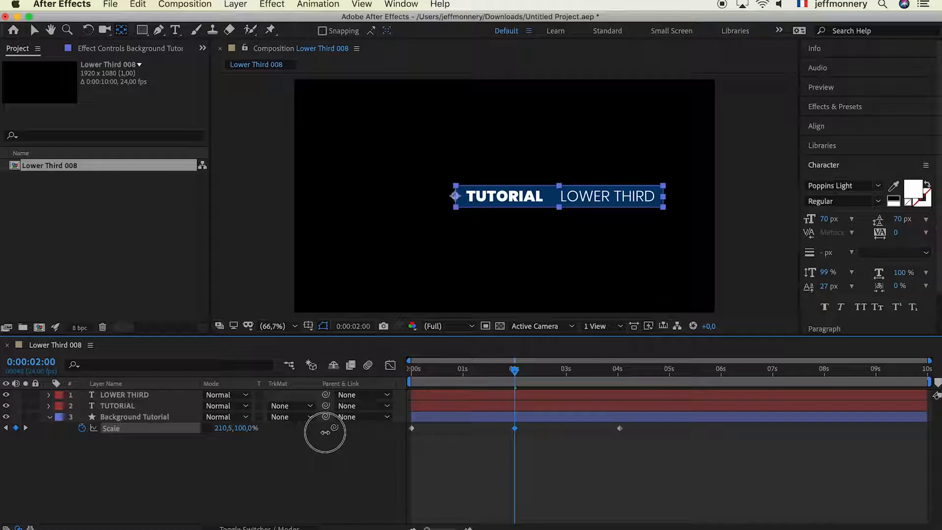
drag(325, 432, 325, 432)
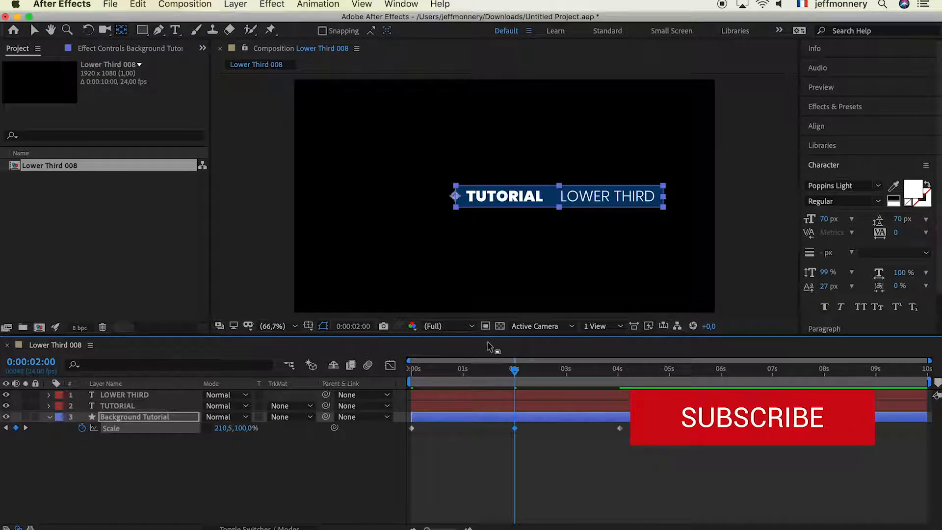
- Play the box's scale animation from the start and scrub back through it to check the motion
drag(499, 370, 399, 372)
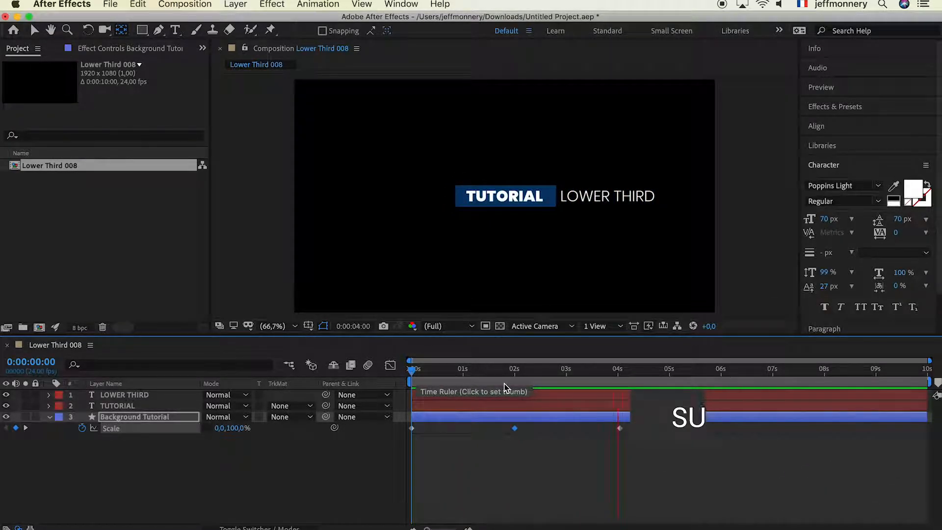
key(space)
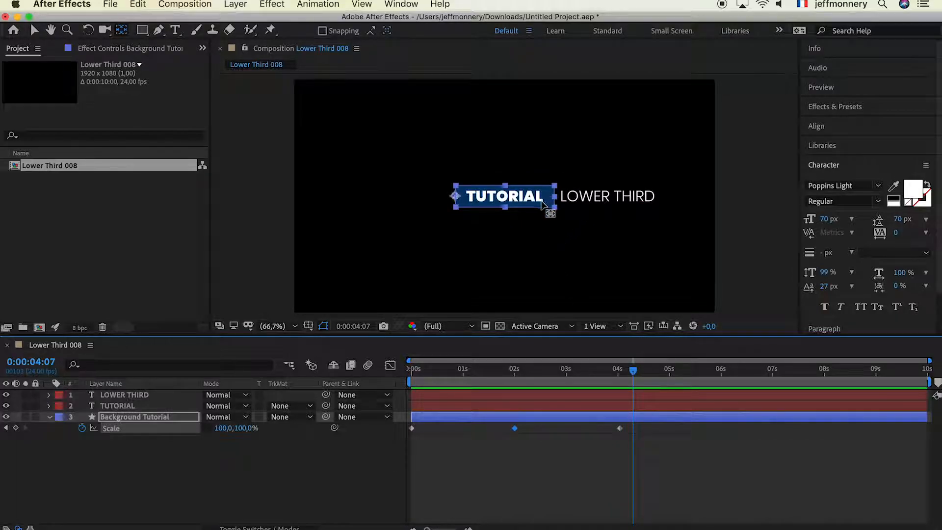
drag(616, 373, 506, 372)
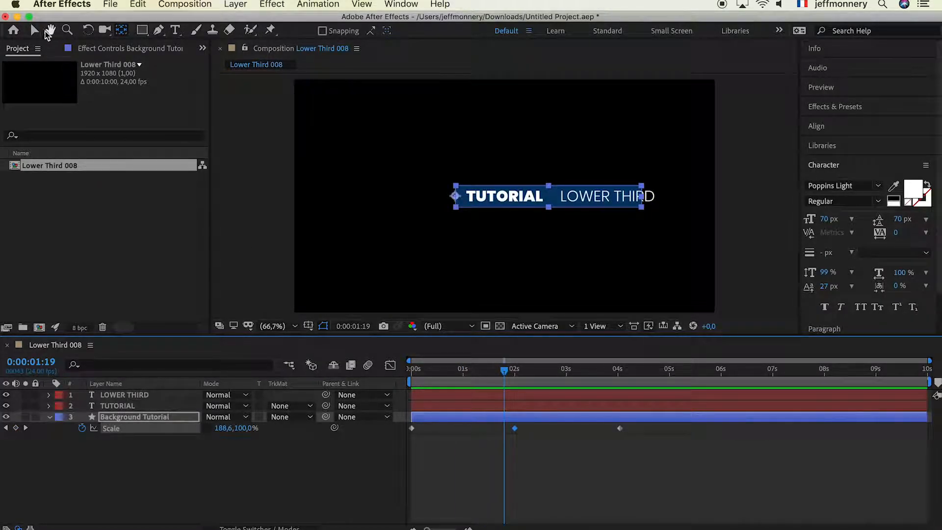
- Apply Easy Ease to all three Scale keyframes of the Background Tutorial layer
click(35, 33)
drag(655, 428, 401, 448)
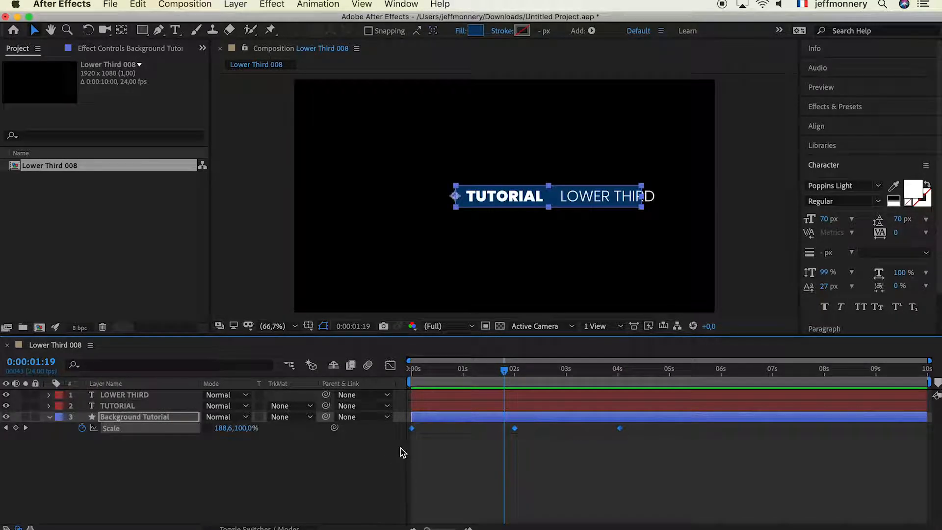
right_click(412, 428)
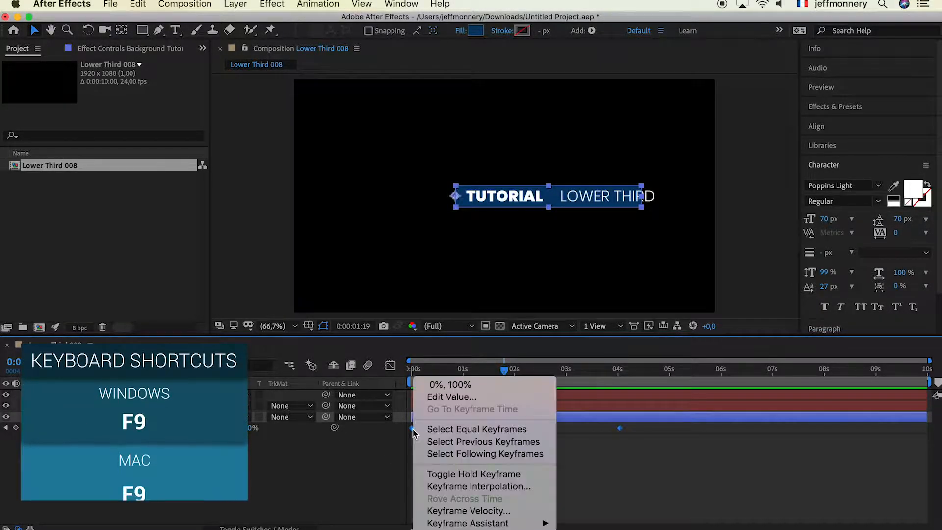
mouse_move(456, 524)
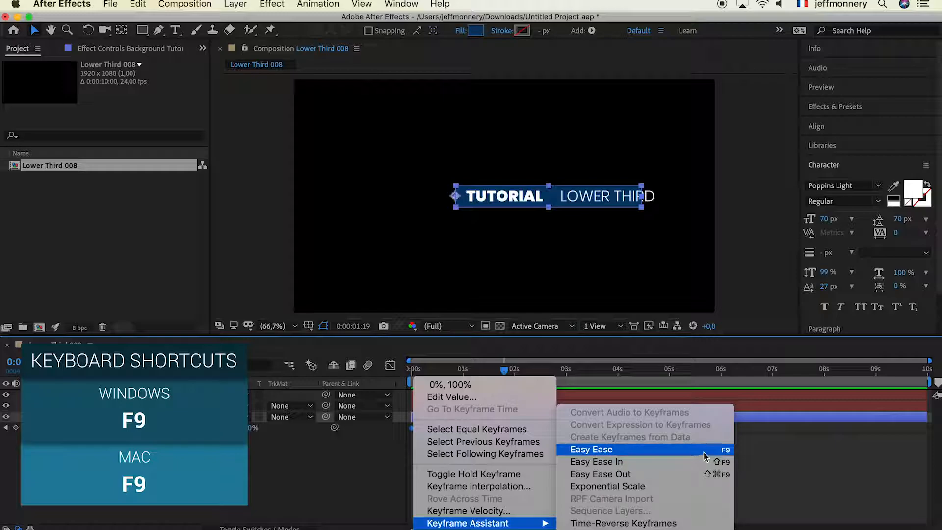
click(632, 453)
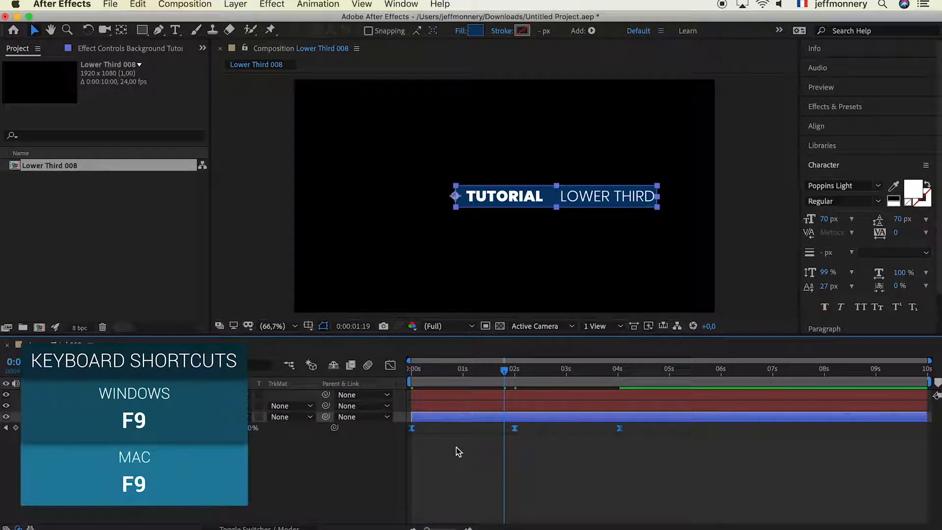
- In the Scale speed graph, lengthen the ease handles so both movements between keyframes peak sharply near their middle
click(390, 366)
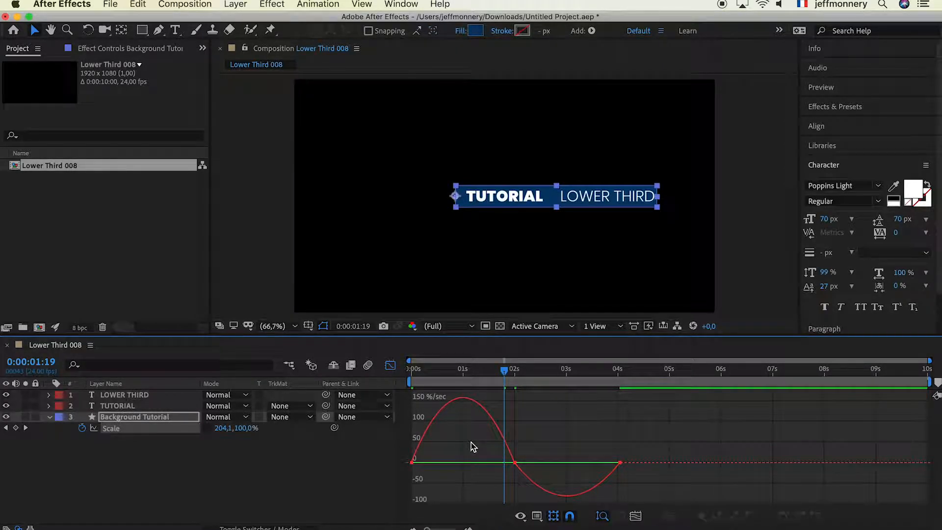
click(537, 515)
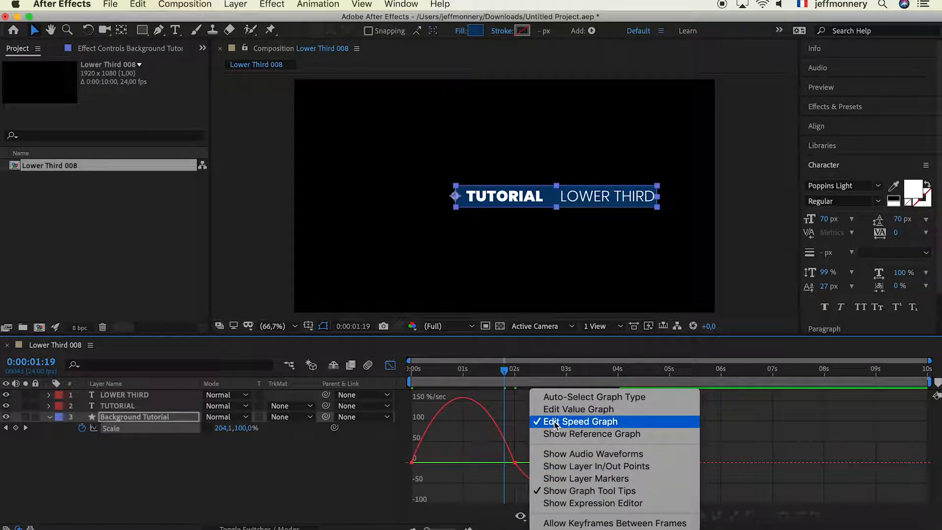
click(580, 425)
click(496, 427)
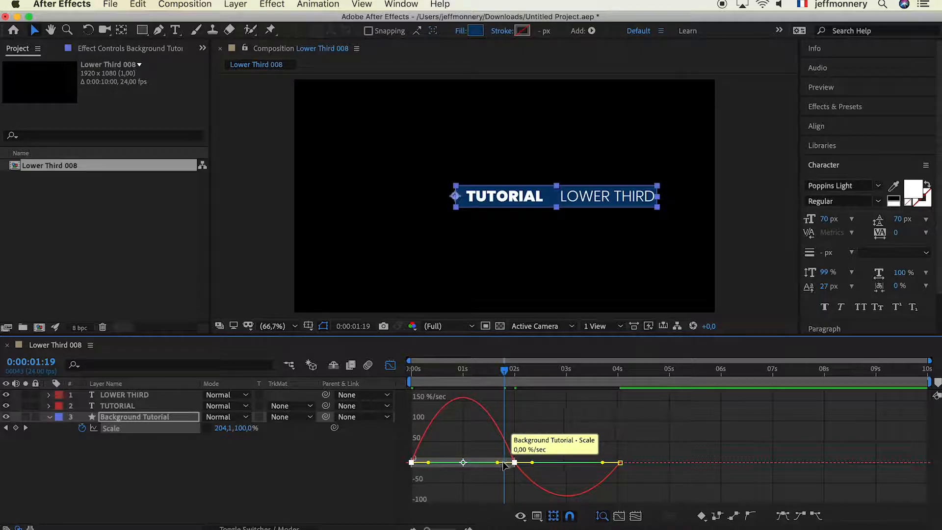
drag(497, 462, 457, 484)
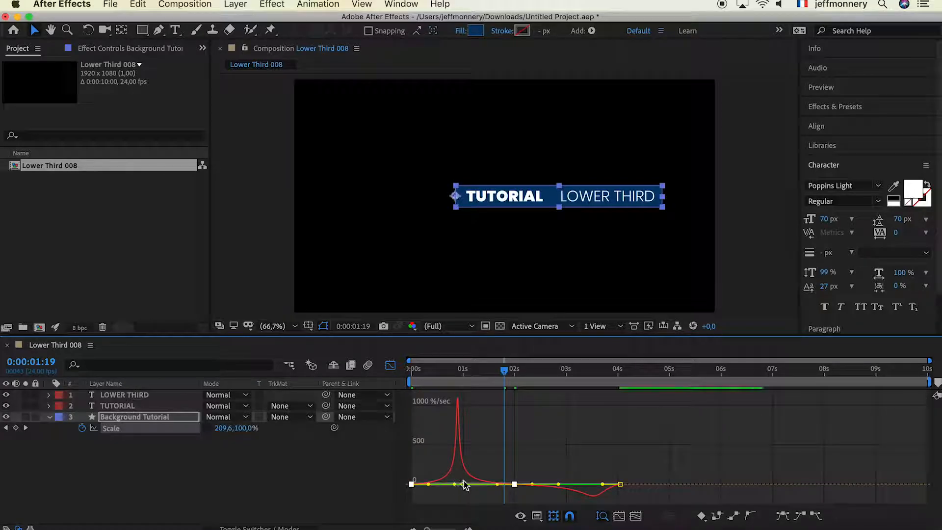
click(607, 485)
drag(607, 486, 581, 486)
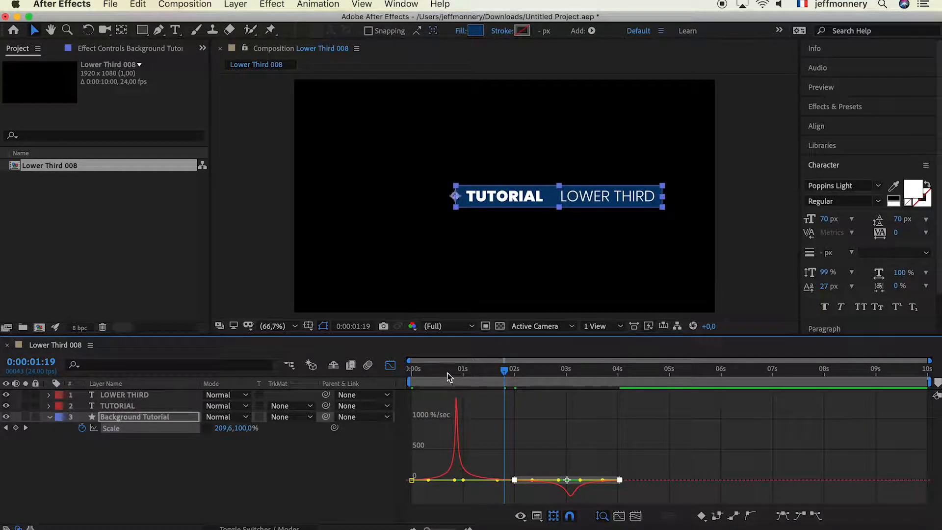
- Preview the eased box animation from the beginning of the composition
key(Home)
key(space)
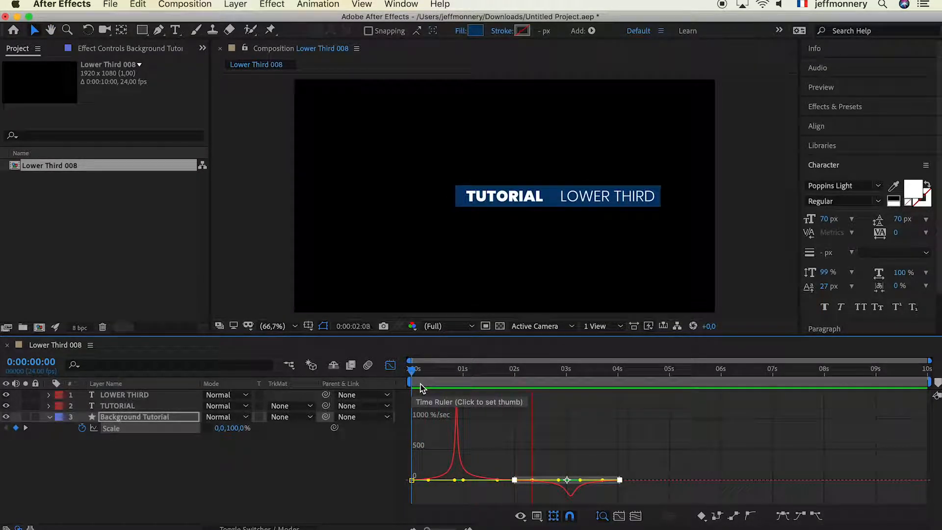
key(space)
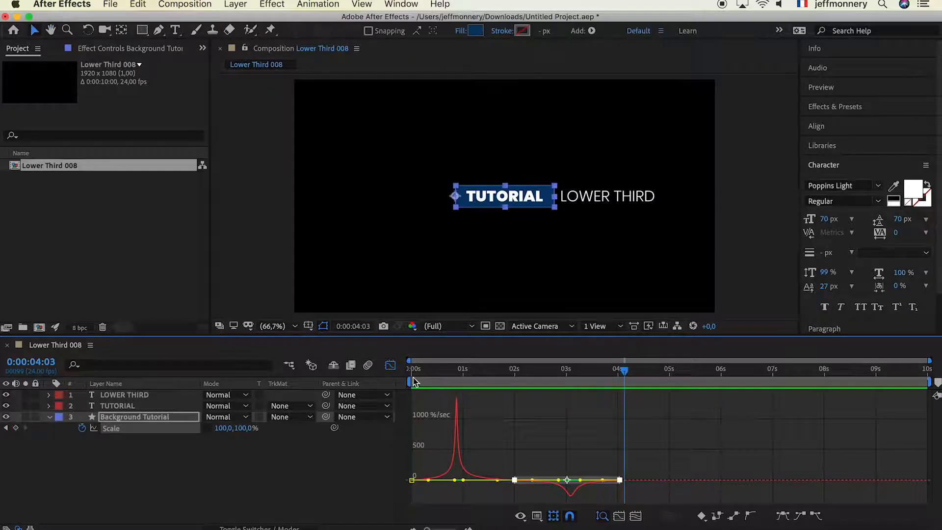
- Return to the keyframe view and move the middle Scale keyframe to 0:00:01:05 and the last to about 2.5 seconds
click(390, 366)
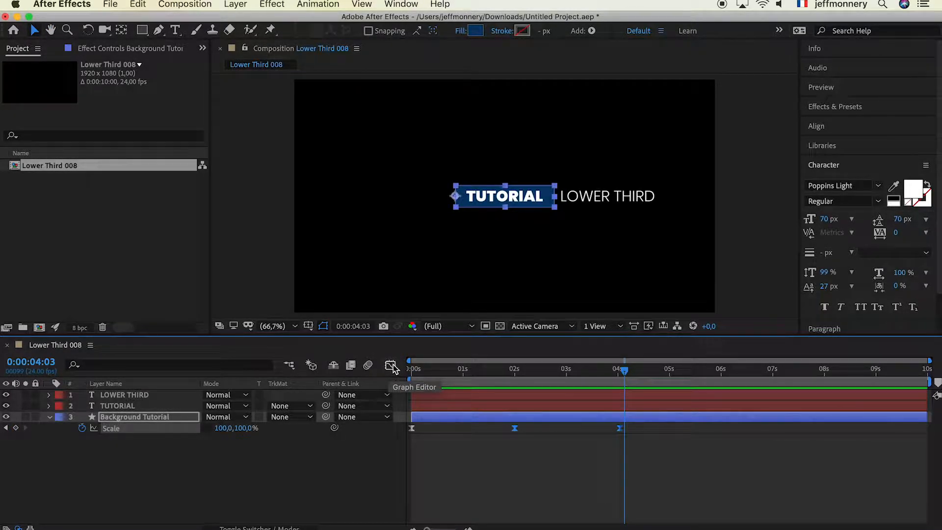
click(500, 432)
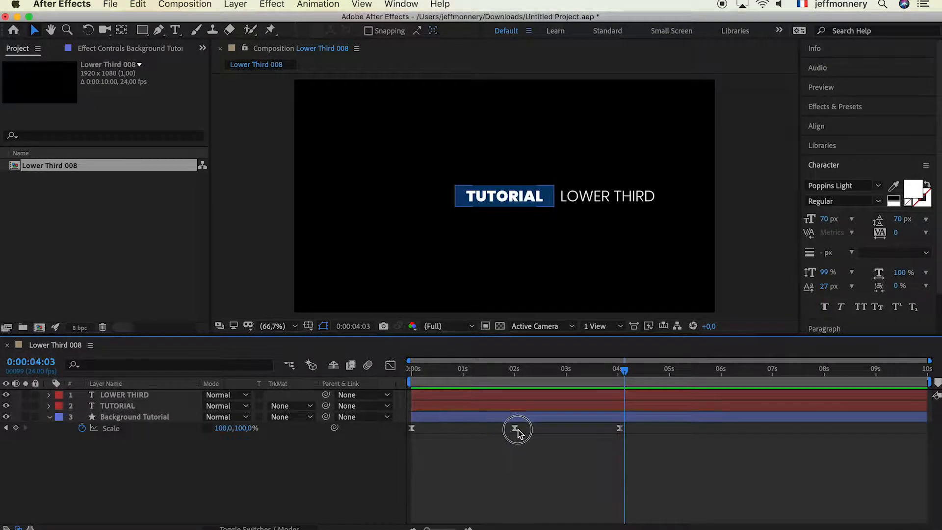
click(514, 429)
drag(514, 429, 473, 430)
drag(620, 429, 538, 430)
- Replay the shortened box animation from the start to check its timing
drag(446, 376, 411, 377)
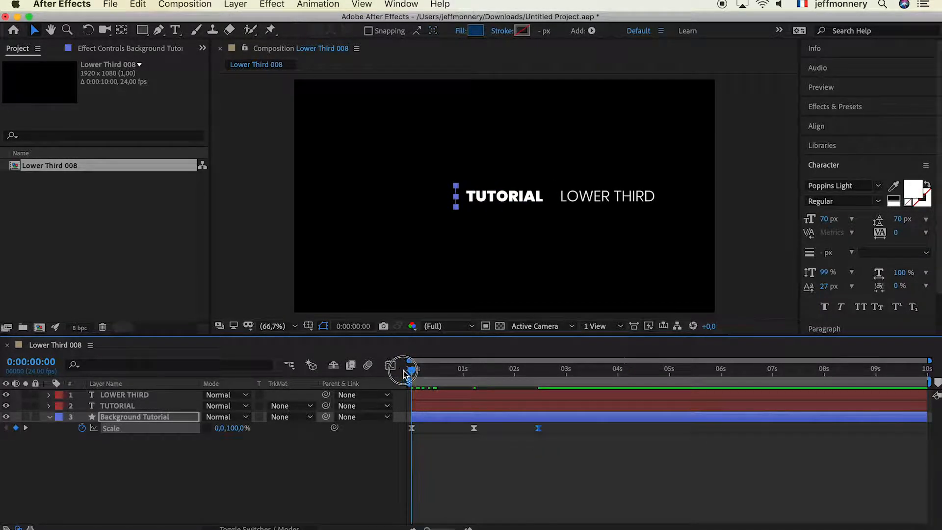
key(space)
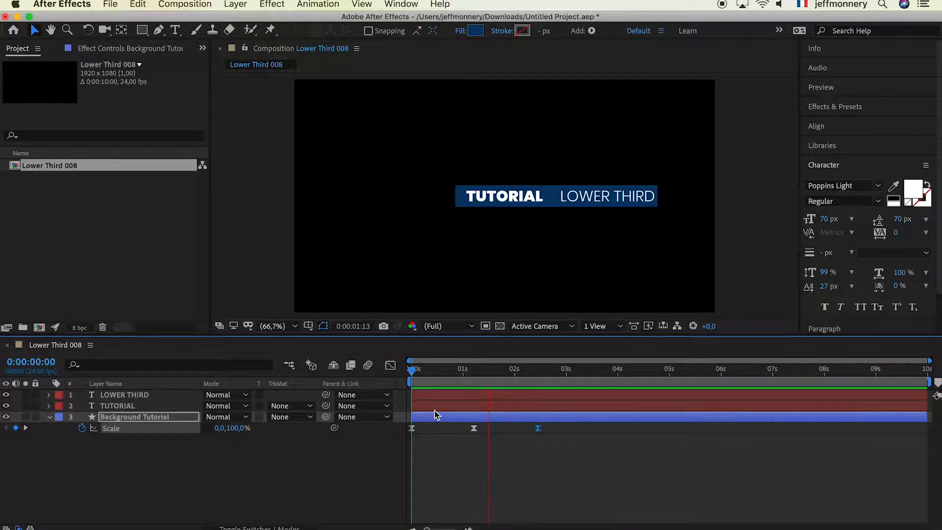
drag(444, 368, 406, 368)
key(space)
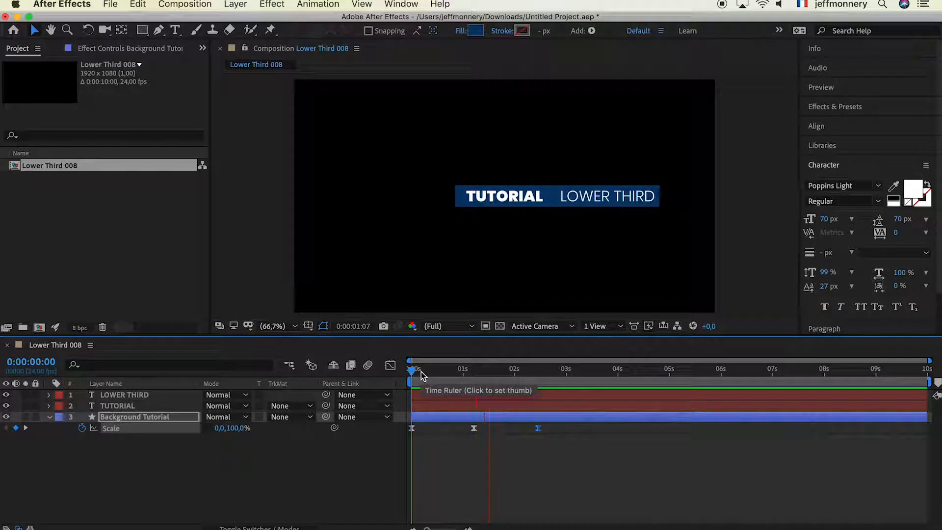
- Stop the preview at 0:00:01:05, duplicate the Background Tutorial layer and rename the copy Mask Tutorial
click(428, 374)
drag(428, 374, 473, 376)
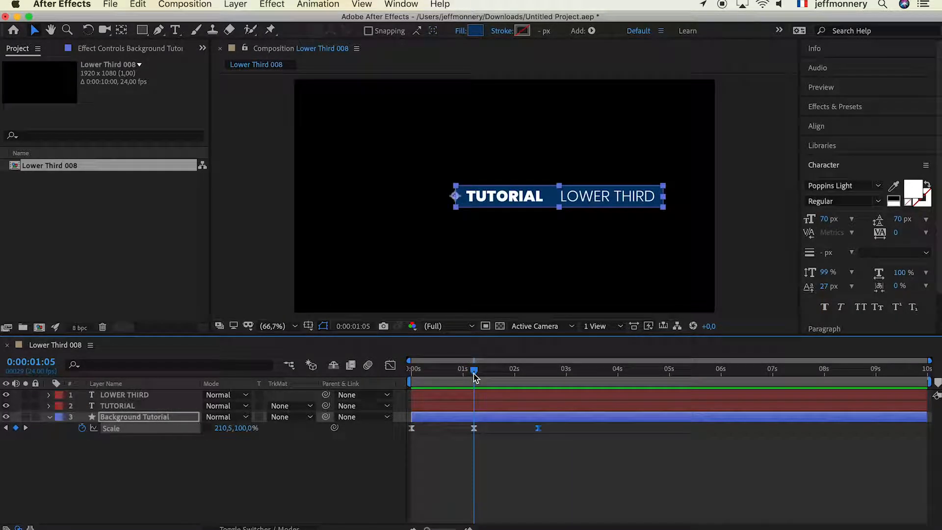
click(146, 418)
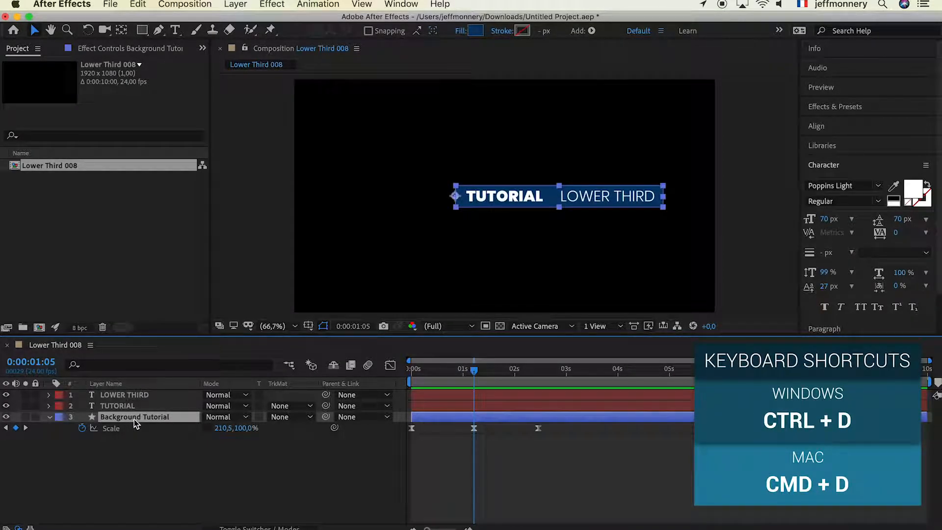
click(137, 4)
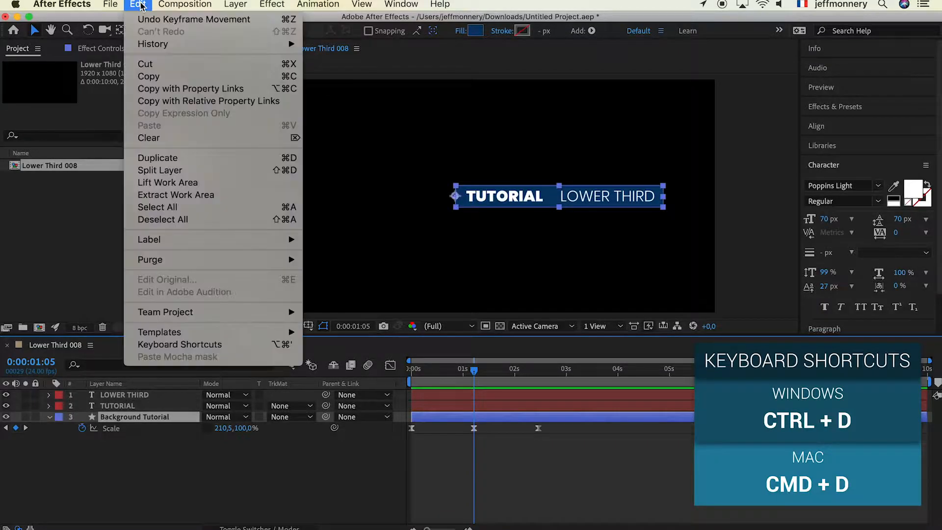
click(152, 159)
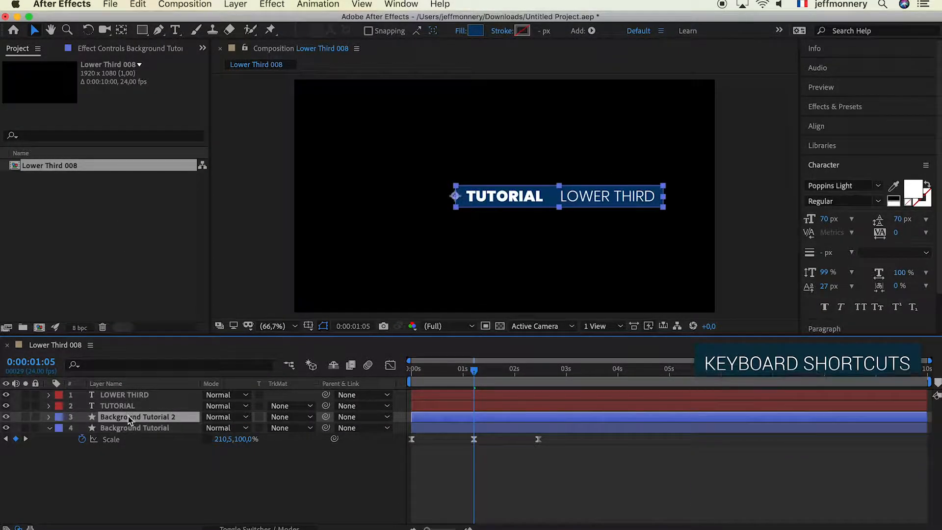
key(Return)
text(M)
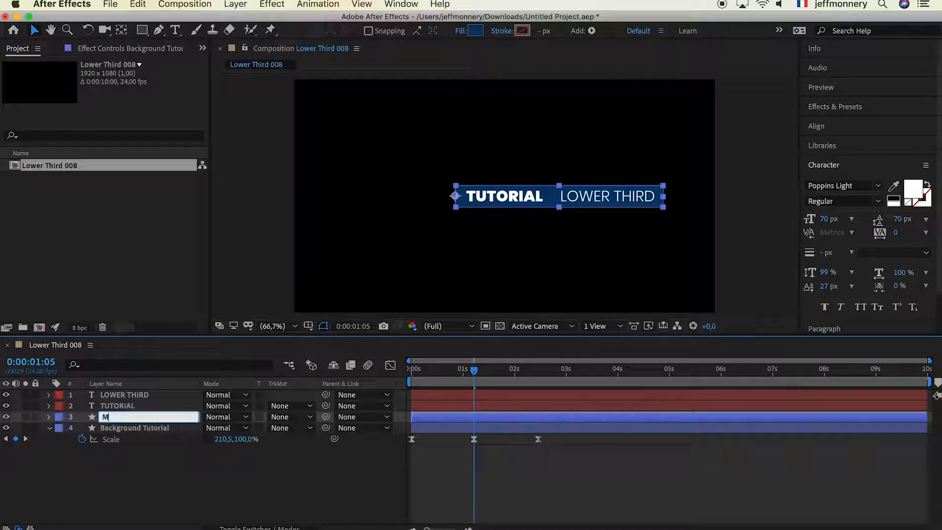
text(ask Tutorial)
key(Return)
- Place Mask Tutorial directly above the TUTORIAL layer and set TUTORIAL's track matte to Alpha Matte "Mask Tutorial"
drag(120, 419, 126, 405)
click(117, 421)
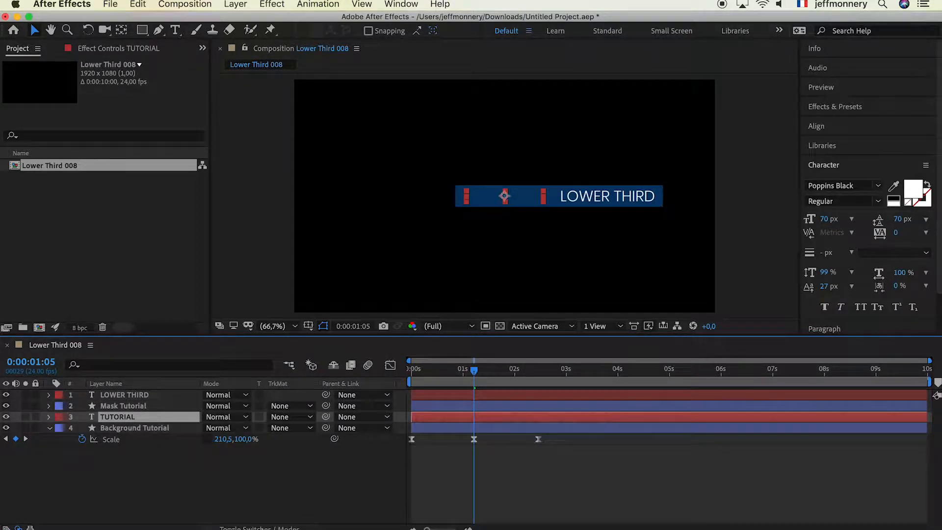
click(290, 417)
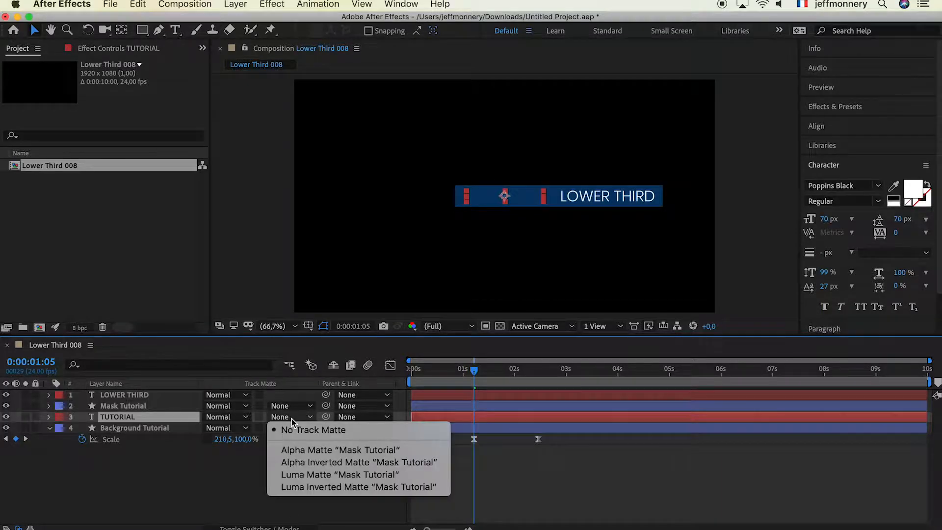
click(311, 447)
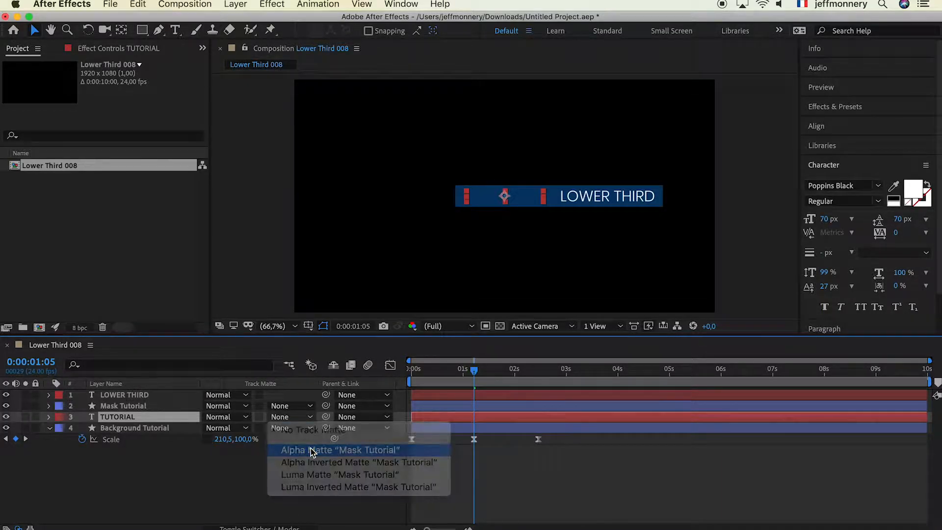
click(299, 421)
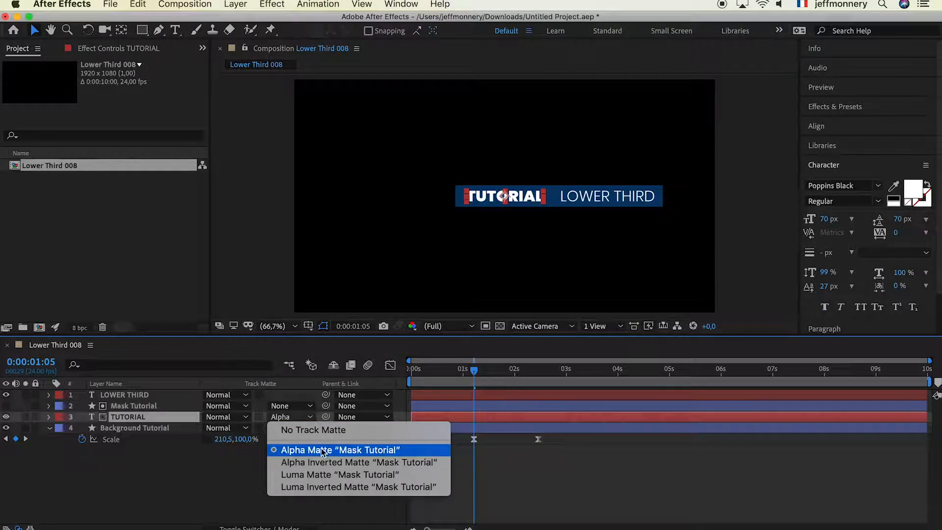
click(289, 417)
mouse_move(472, 374)
mouse_down()
mouse_move(409, 374)
mouse_move(542, 364)
mouse_move(420, 364)
mouse_move(550, 363)
mouse_move(465, 361)
mouse_move(476, 365)
mouse_up()
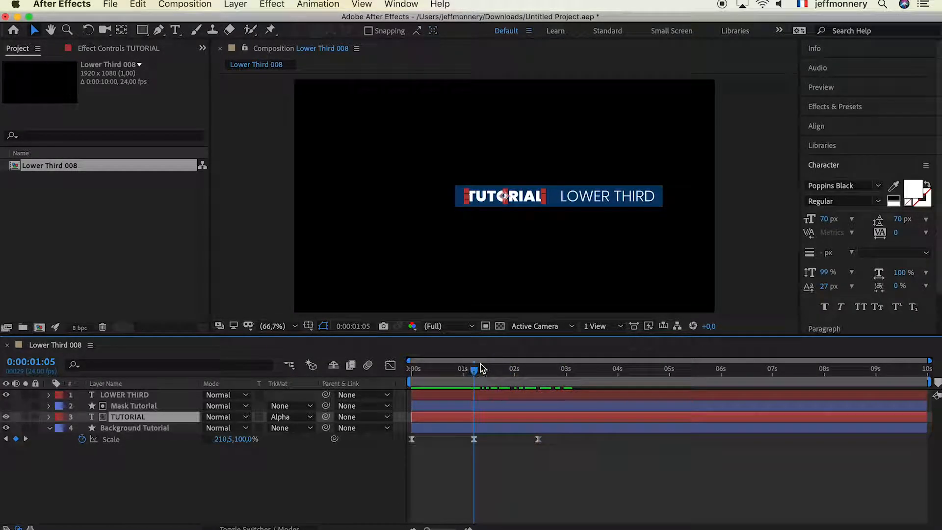
- Duplicate the Mask Tutorial layer, rename the copy Mask Lower Third and place it directly above the LOWER THIRD layer
click(120, 396)
click(123, 417)
click(131, 406)
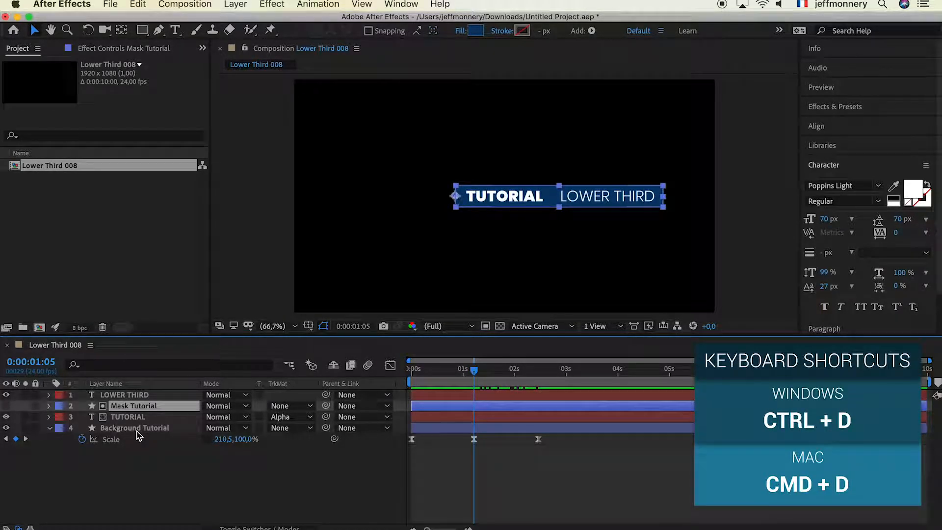
key(super+d)
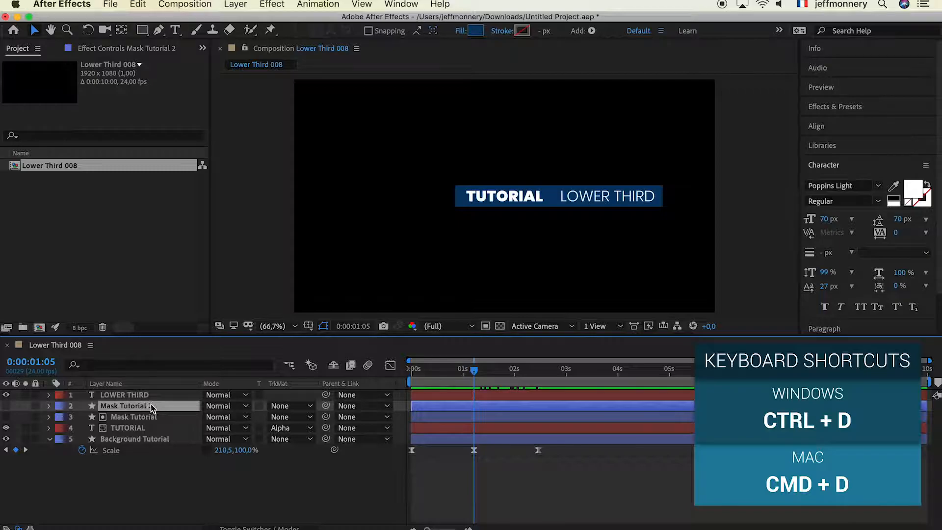
key(Return)
text(Mask Lower Third)
key(Return)
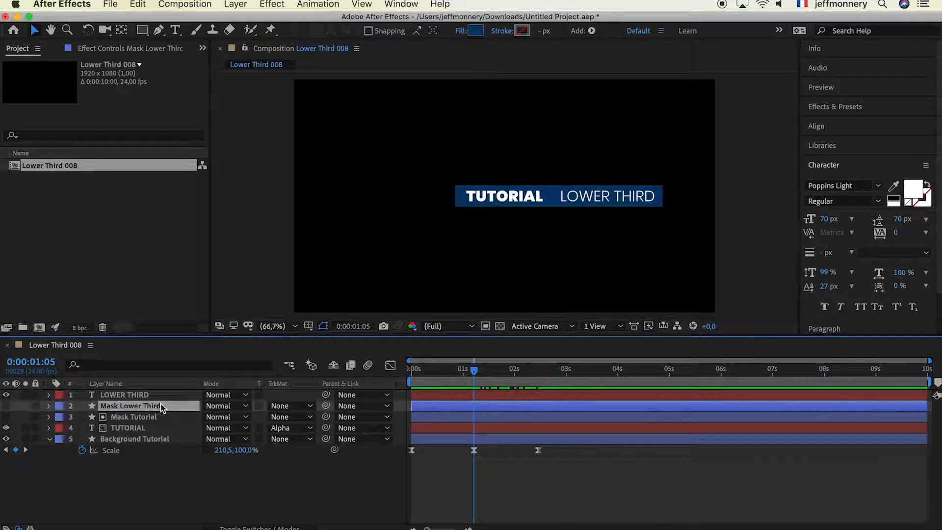
drag(147, 410, 146, 392)
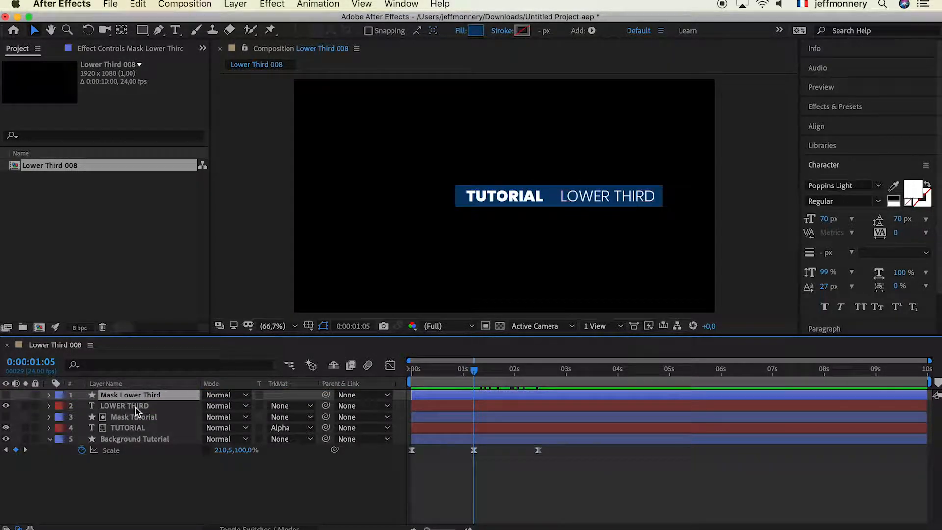
- Set LOWER THIRD's track matte to Alpha Inverted Matte "Mask Lower Third" and scrub through the opening to check it
click(170, 408)
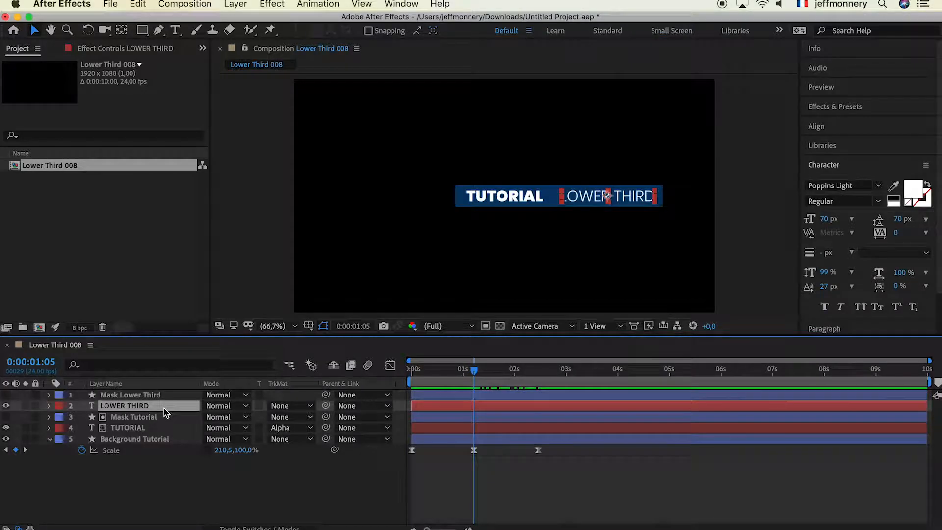
click(288, 407)
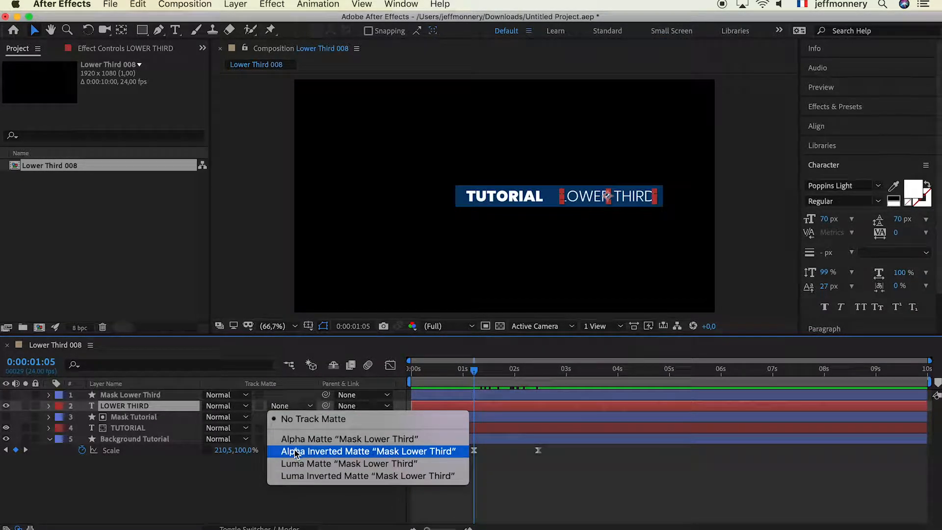
click(324, 453)
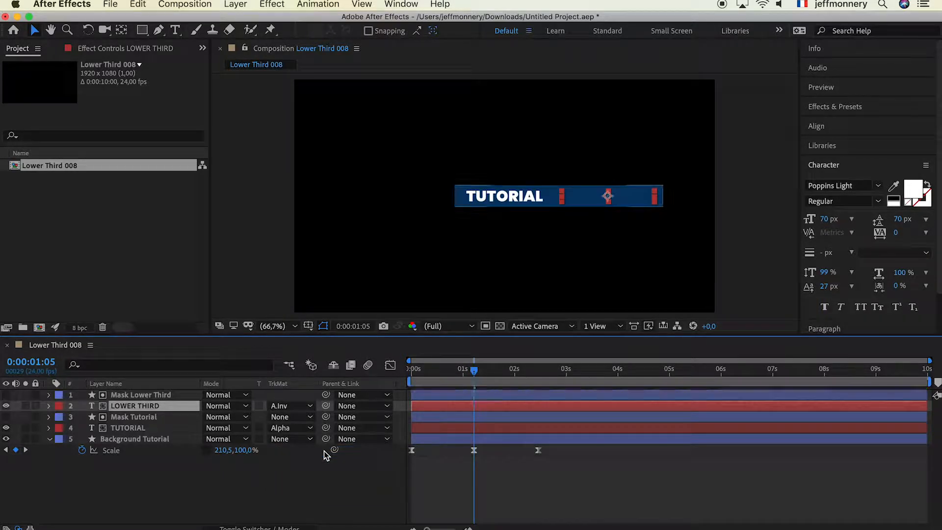
mouse_move(432, 375)
mouse_down()
mouse_move(416, 375)
mouse_move(428, 375)
mouse_up()
drag(428, 374, 474, 388)
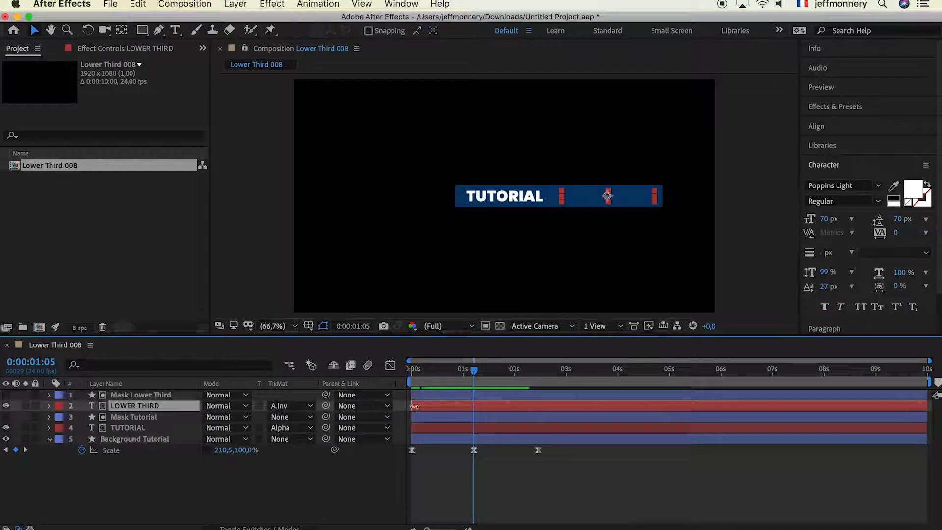
- Trim the start of the LOWER THIRD layer to 0:00:01:05 and preview the text reveal from the beginning
drag(412, 405, 474, 407)
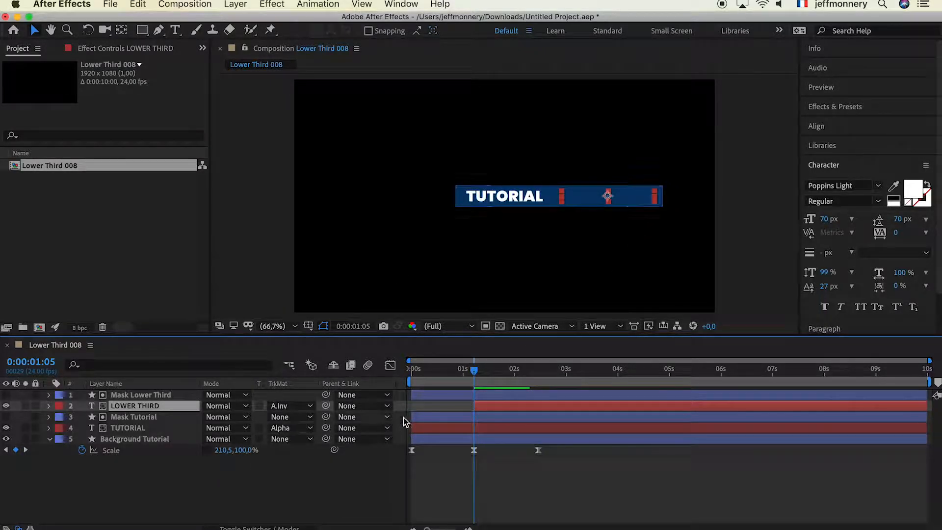
drag(474, 369, 396, 369)
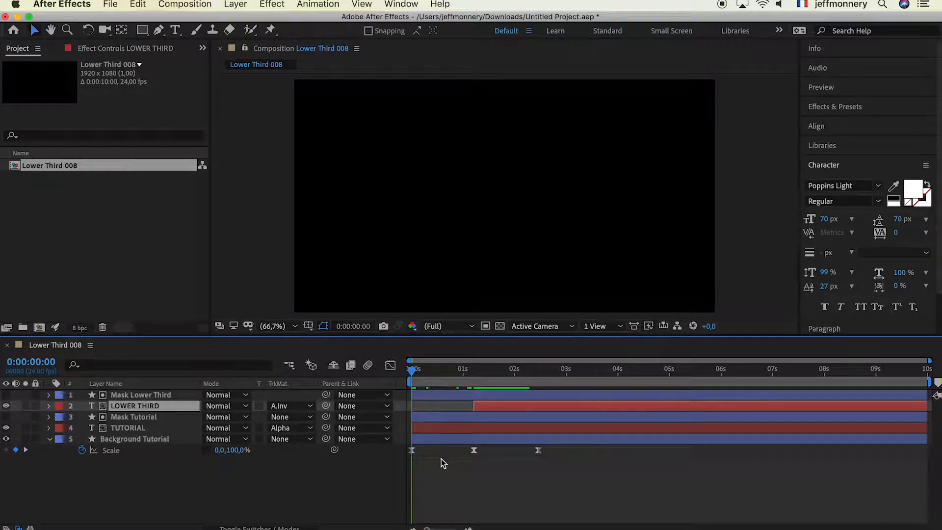
key(space)
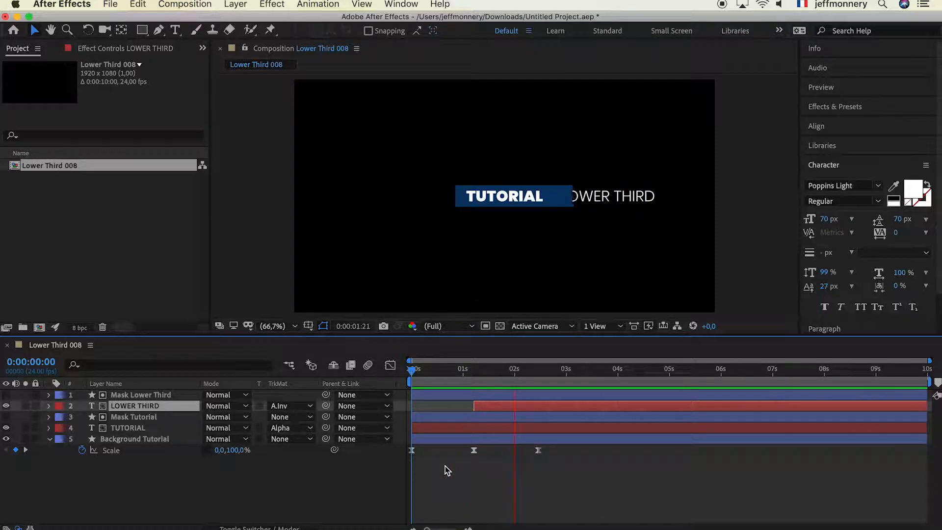
key(space)
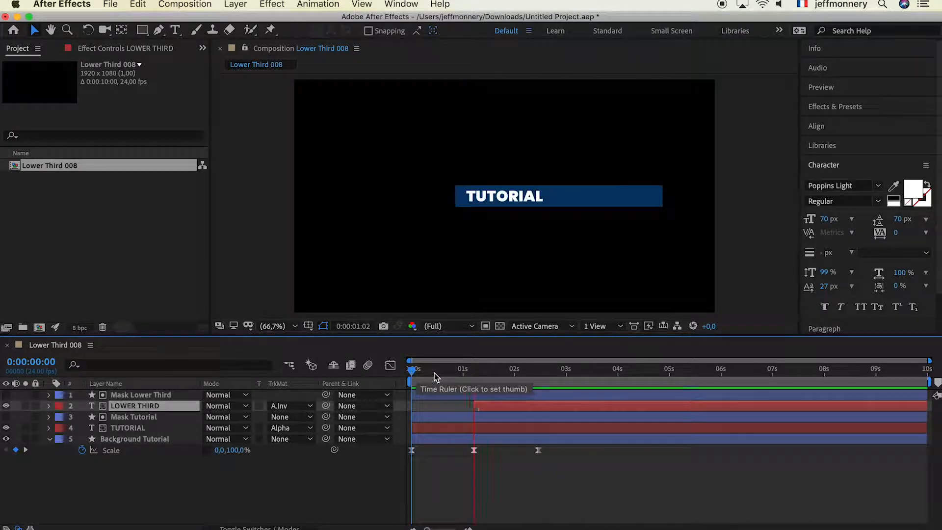
- Move Background Tutorial's last Scale keyframe to 0:00:02:02 and replay the animation from the start
click(464, 370)
drag(464, 371, 512, 372)
drag(535, 452, 519, 453)
drag(491, 372, 406, 374)
key(space)
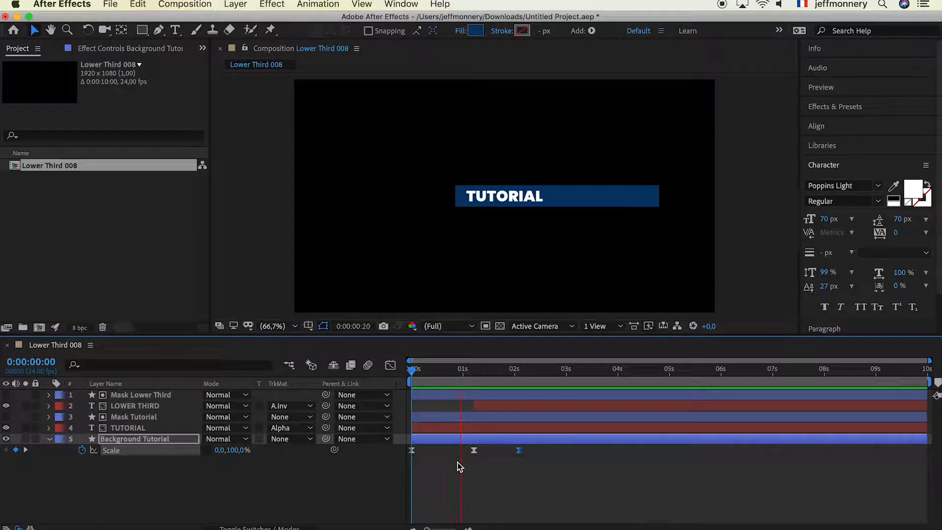
- Reveal Scale on Mask Lower Third and Mask Tutorial, and move their last keyframes to 0:00:02:02 to match Background Tutorial
drag(472, 375, 506, 374)
click(499, 417)
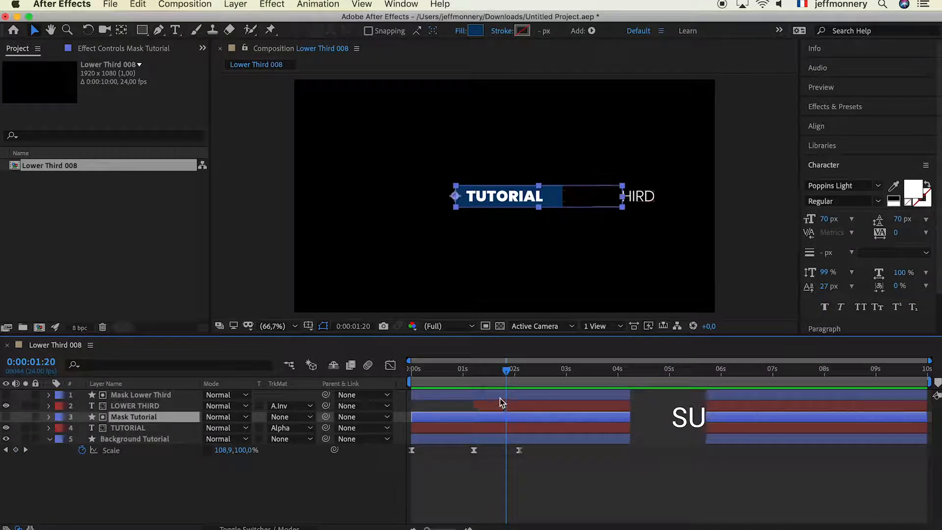
click(452, 396)
click(451, 416)
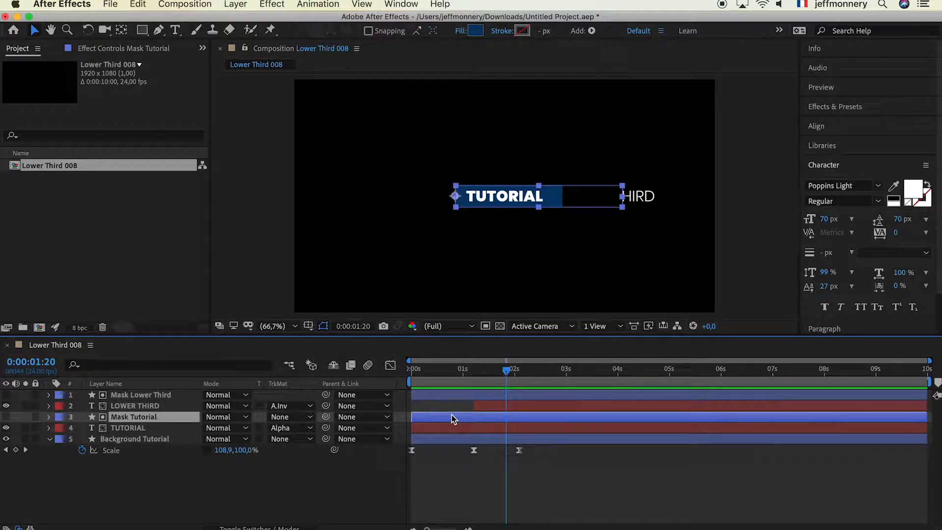
super+click(442, 399)
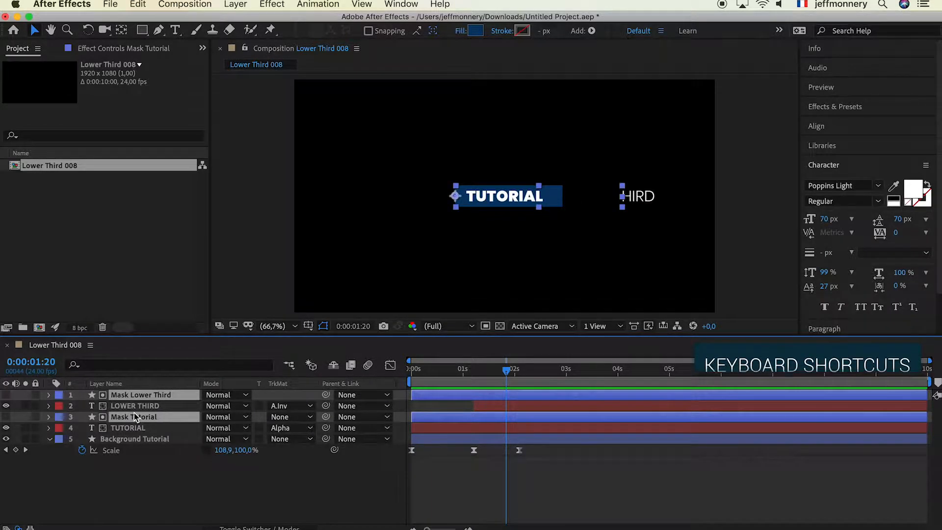
key(s)
click(522, 440)
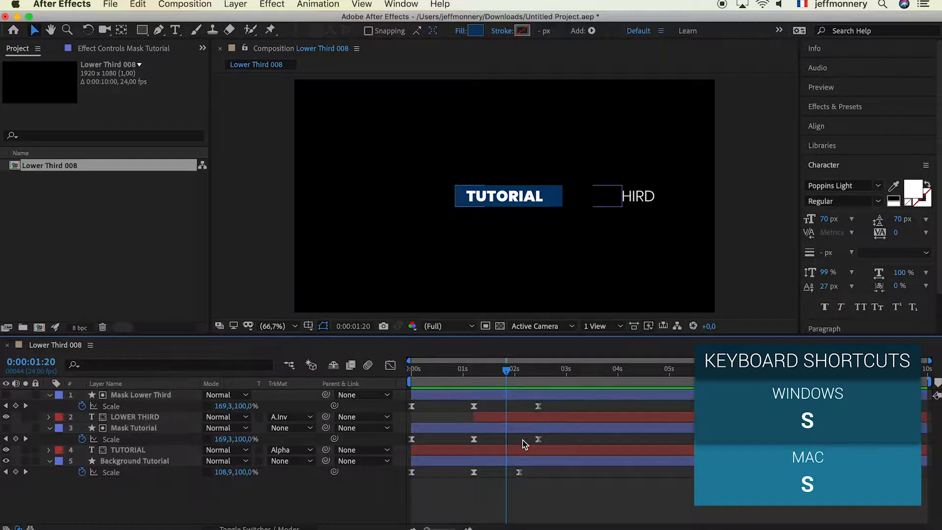
click(538, 407)
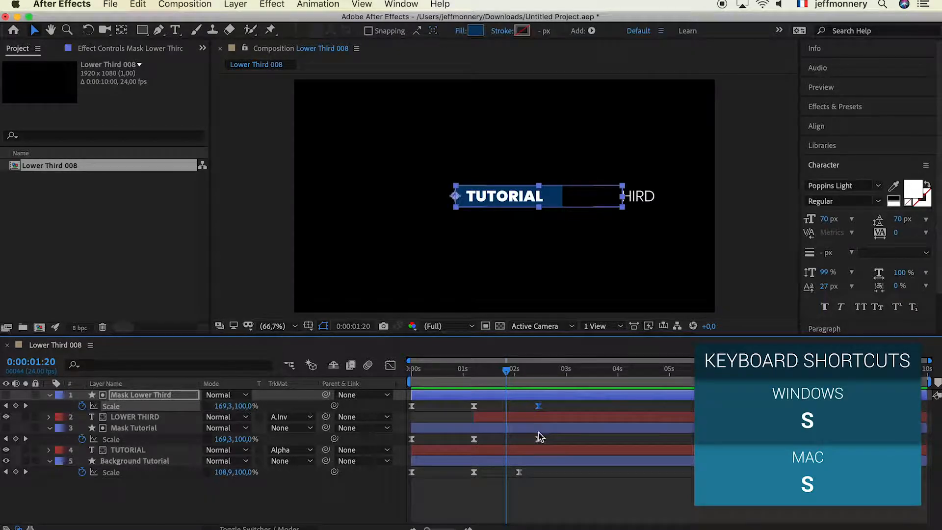
shift+click(538, 440)
drag(538, 440, 518, 440)
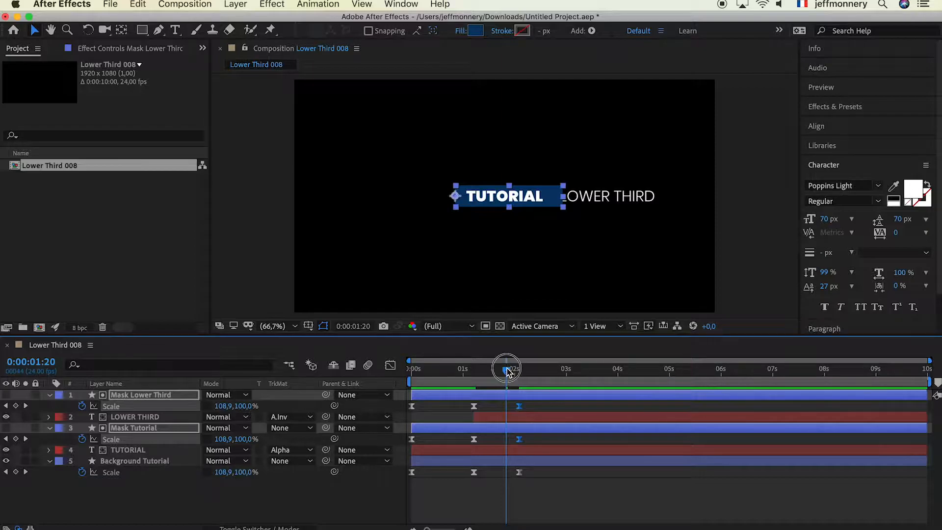
- Preview the composition from the start to check that the masks follow the blue box
drag(508, 372, 407, 372)
key(space)
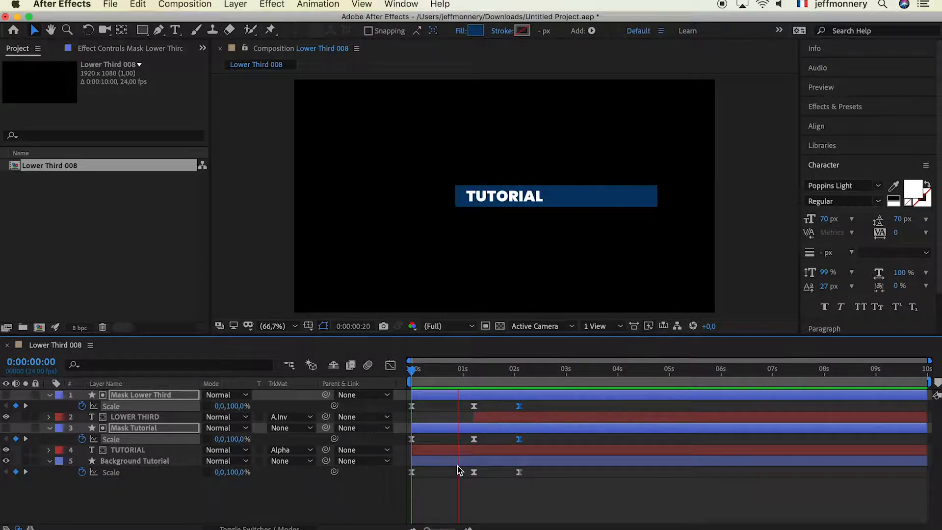
drag(472, 369, 388, 379)
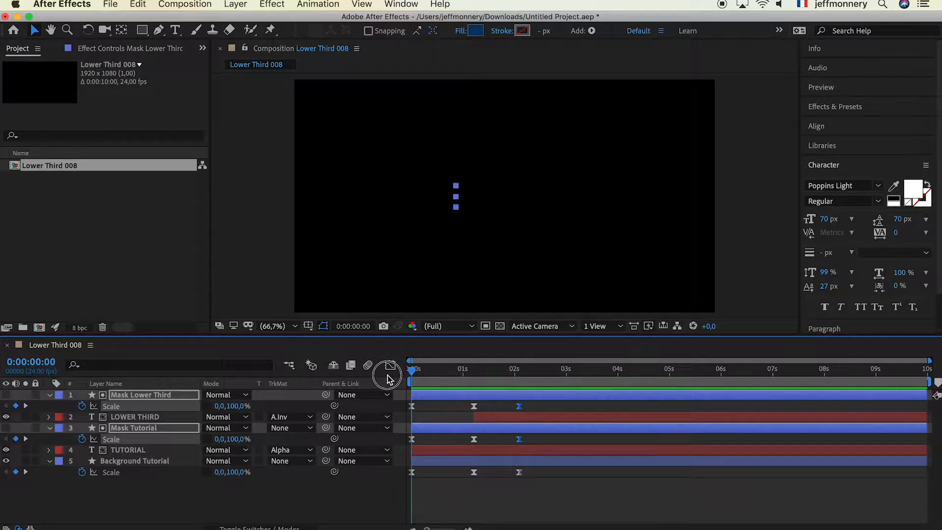
key(space)
- Add a Position keyframe to the LOWER THIRD layer at 0:00:02:02
drag(458, 369, 516, 375)
click(506, 418)
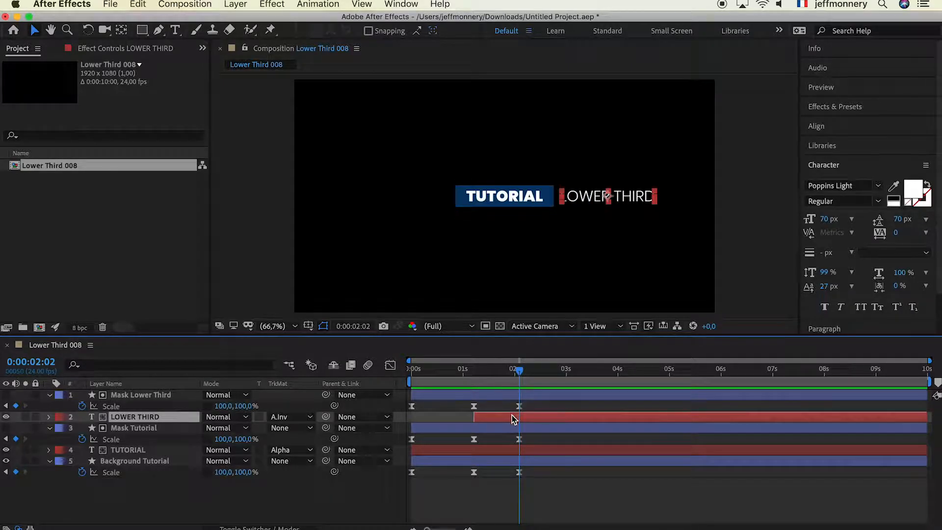
key(p)
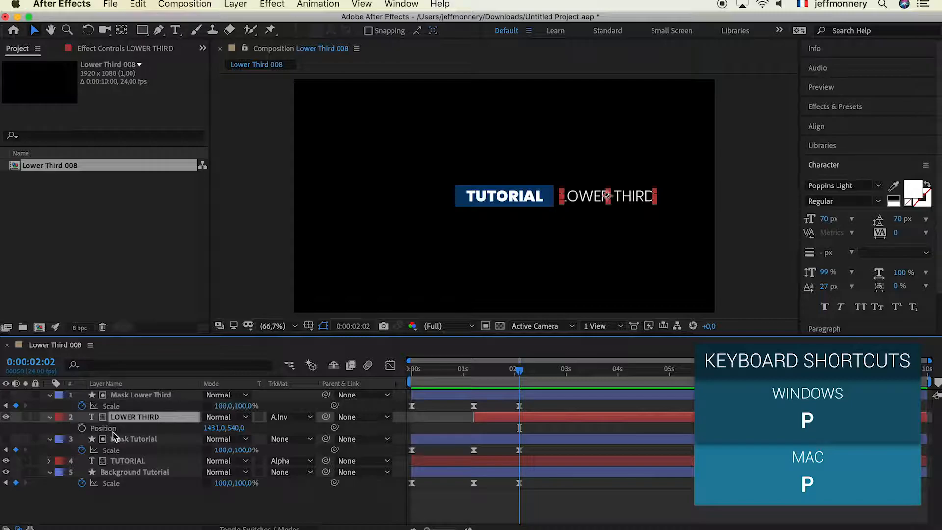
click(81, 429)
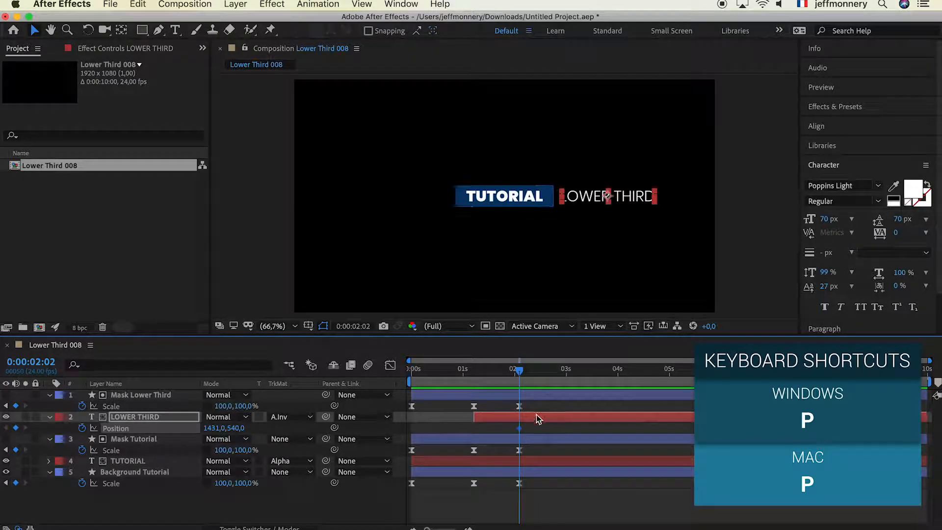
- At 0:00:01:15, shift LOWER THIRD's horizontal position to 1169 for a starting keyframe, and select both Position keyframes
drag(506, 376, 495, 376)
drag(217, 430, 86, 463)
drag(479, 422, 543, 434)
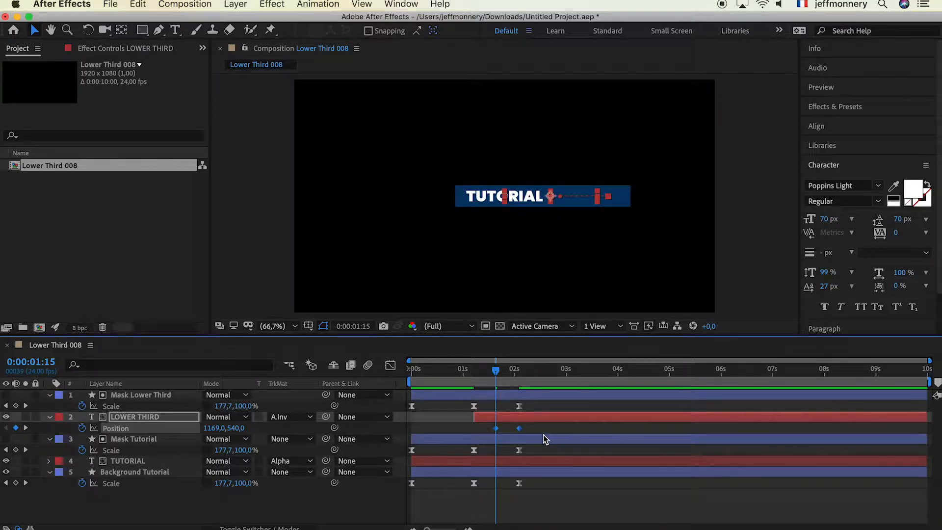
- Apply Easy Ease to both LOWER THIRD Position keyframes and reshape their speed graph to peak early and slow down toward the end
key(F9)
click(390, 365)
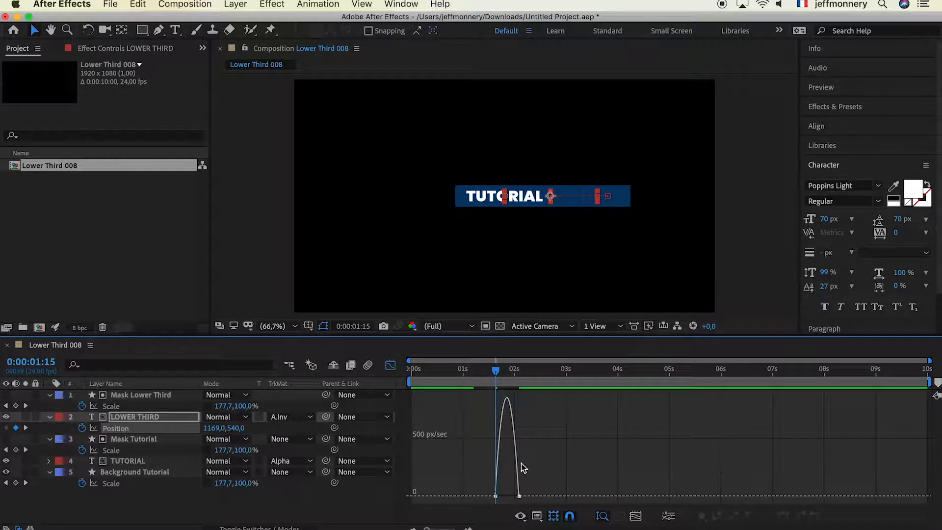
mouse_move(518, 469)
drag(515, 492, 500, 494)
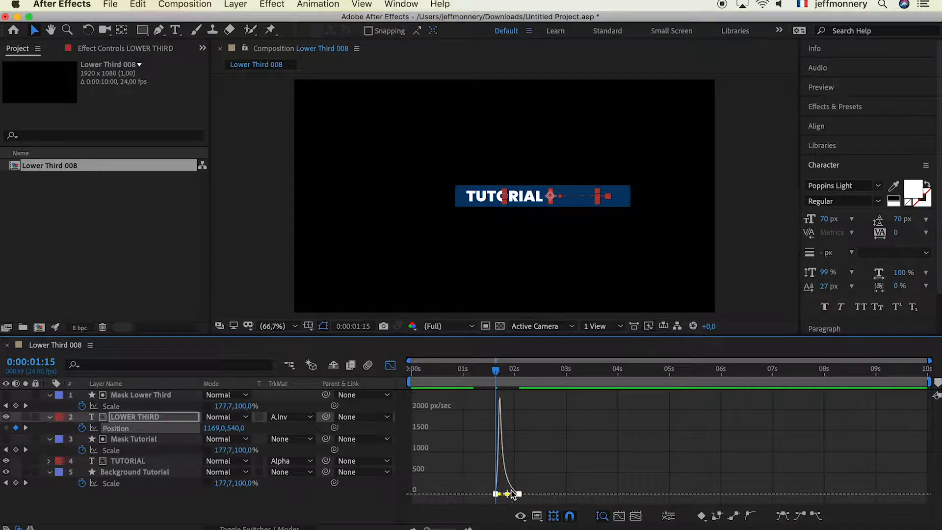
click(391, 366)
- Move the first LOWER THIRD Position keyframe earlier, just after the middle Scale keyframes, and scrub through the slide to check it
click(465, 374)
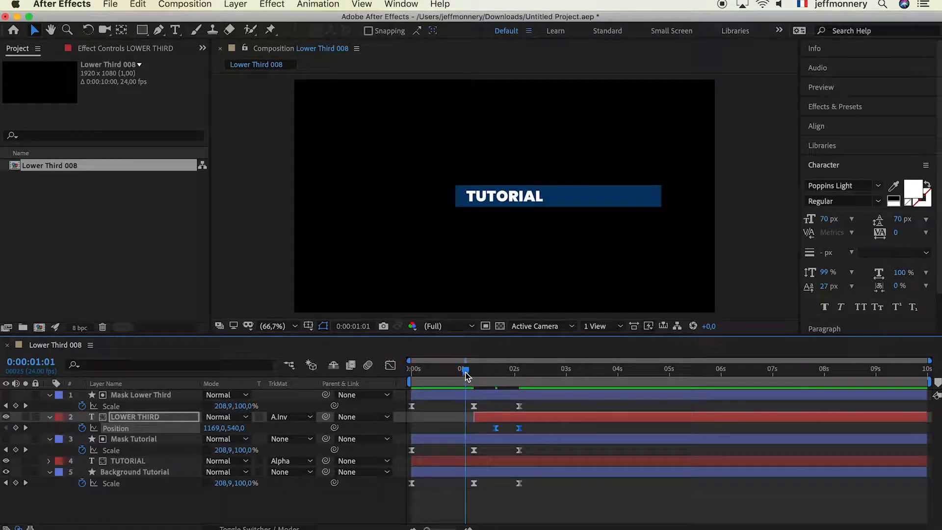
drag(466, 374, 511, 376)
click(481, 429)
drag(496, 429, 481, 428)
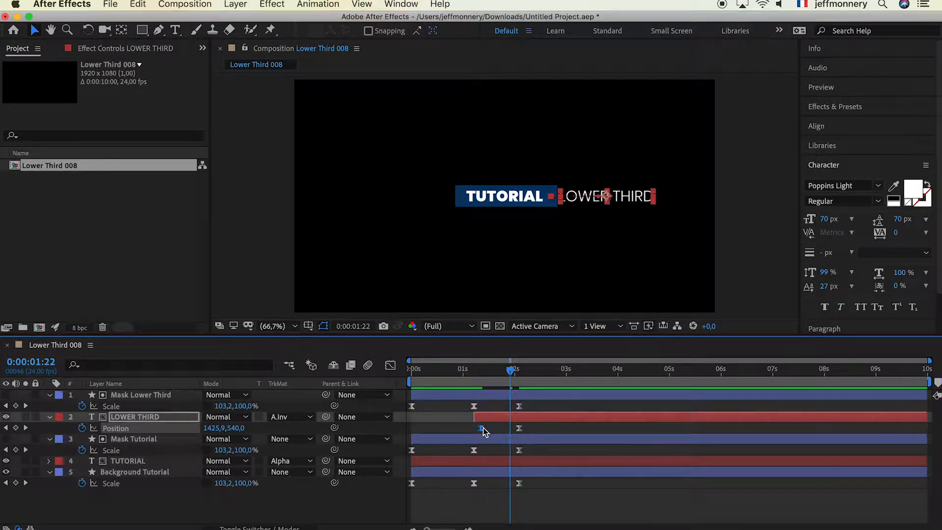
drag(474, 375, 456, 373)
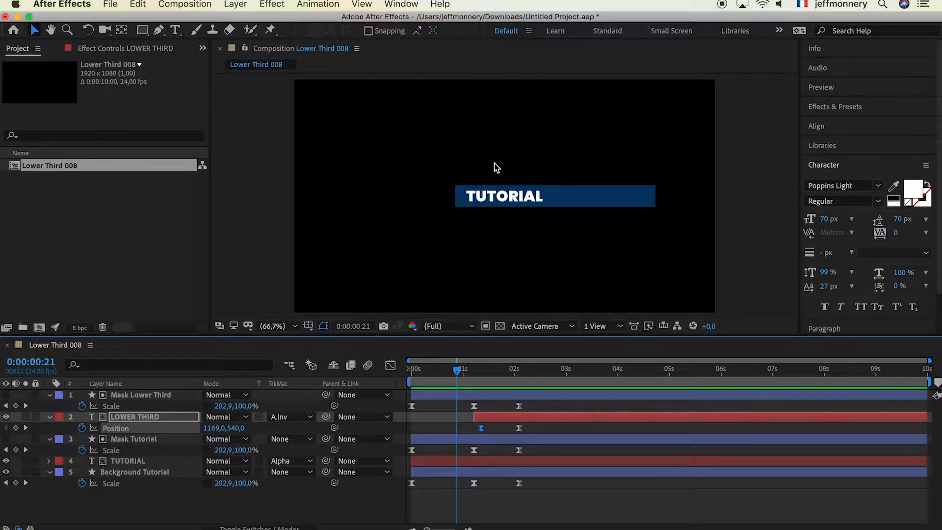
- Reveal Position on the TUTORIAL layer and add Position keyframes at 0:00:00:04 and 0:00:00:19
click(454, 464)
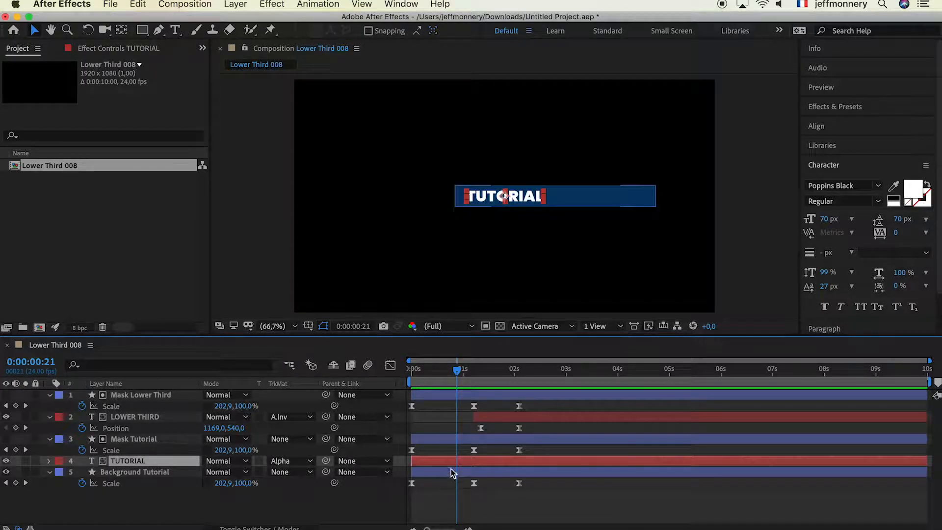
key(p)
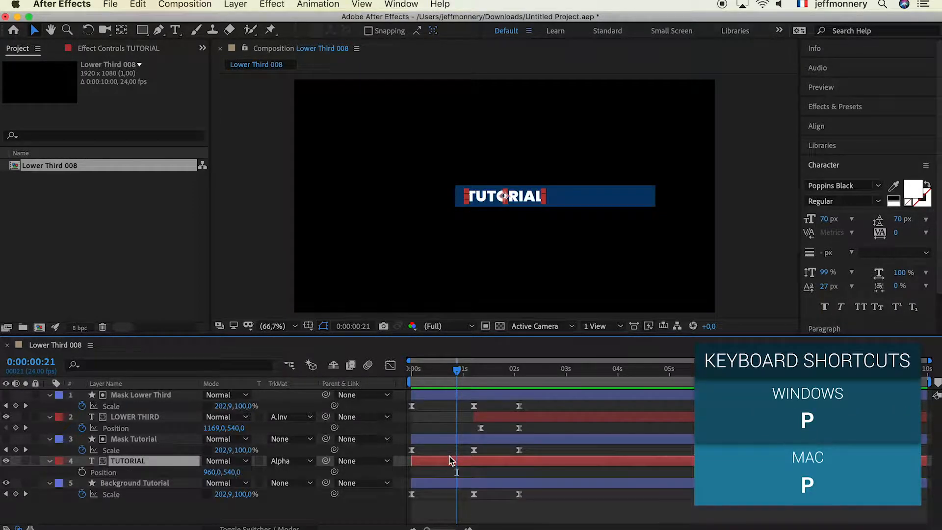
mouse_move(460, 372)
mouse_down()
mouse_move(422, 371)
mouse_move(449, 374)
mouse_up()
click(81, 472)
click(6, 471)
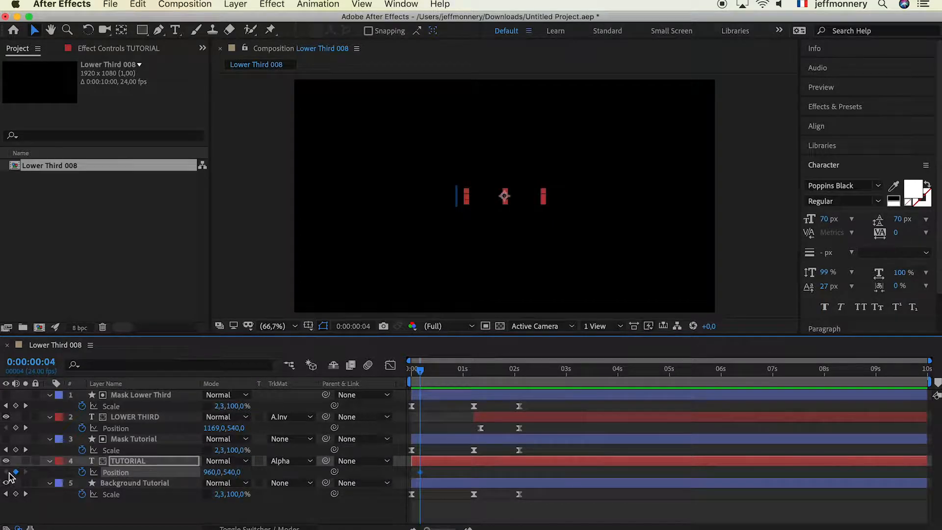
click(452, 373)
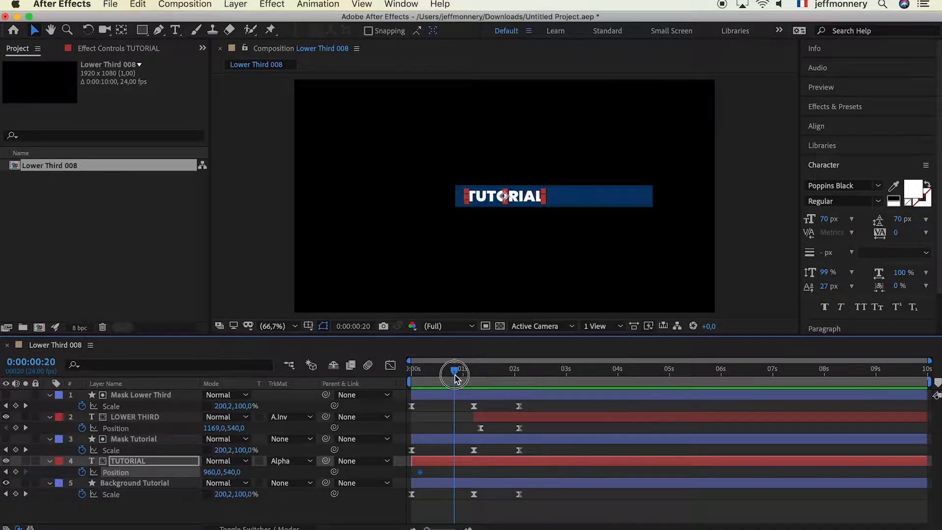
click(16, 472)
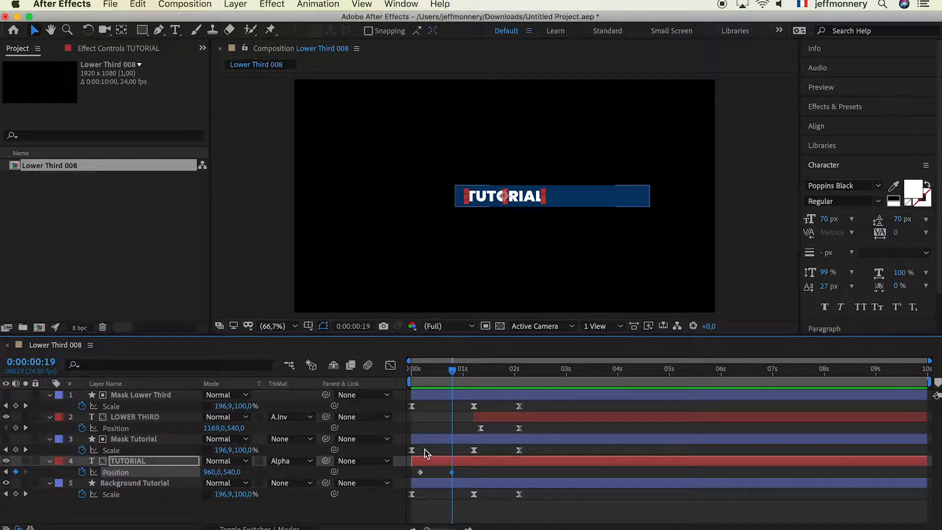
- Try TUTORIAL's horizontal position at 668 and at 1211 on the 0:00:00:19 keyframe
drag(210, 472, 52, 509)
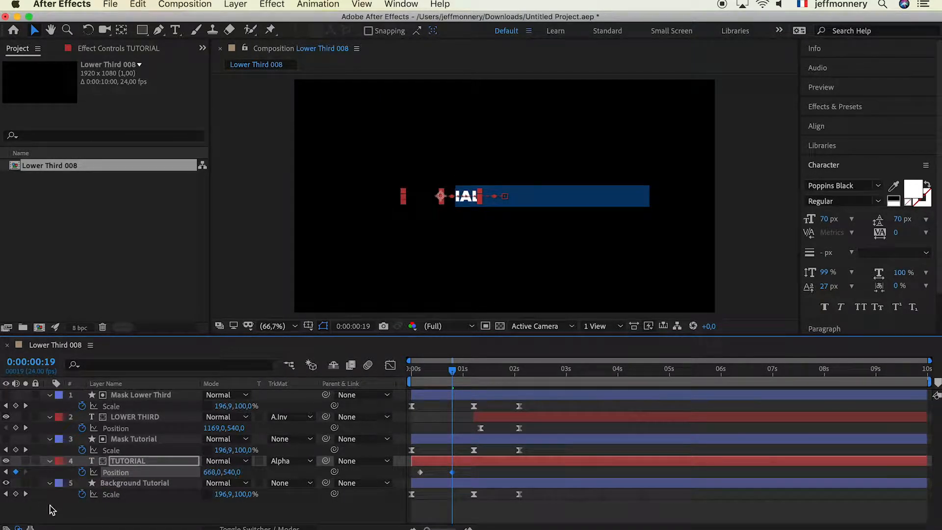
mouse_move(451, 370)
mouse_down()
mouse_move(399, 372)
mouse_move(452, 372)
mouse_up()
drag(210, 472, 576, 485)
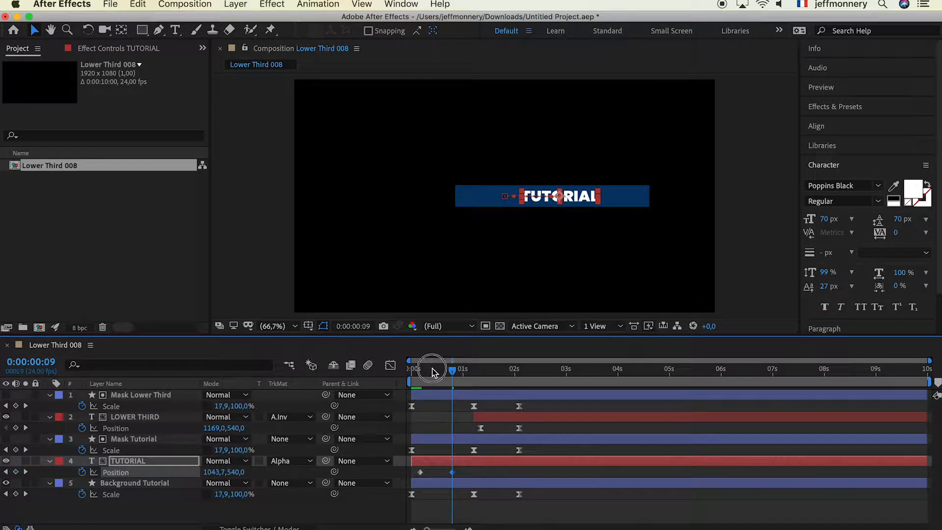
- Easy Ease both TUTORIAL Position keyframes and pull the speed graph into an early peak with a slow finish
drag(431, 372, 377, 366)
drag(466, 472, 411, 477)
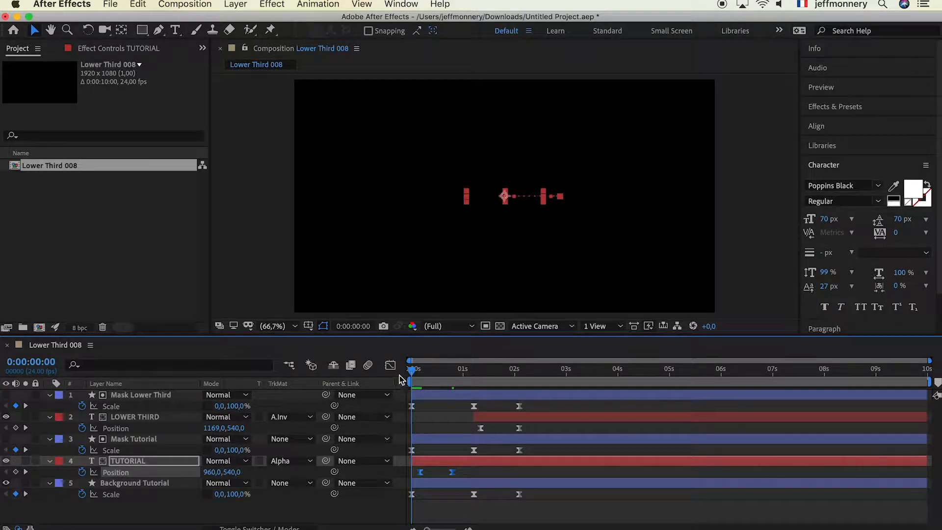
click(390, 366)
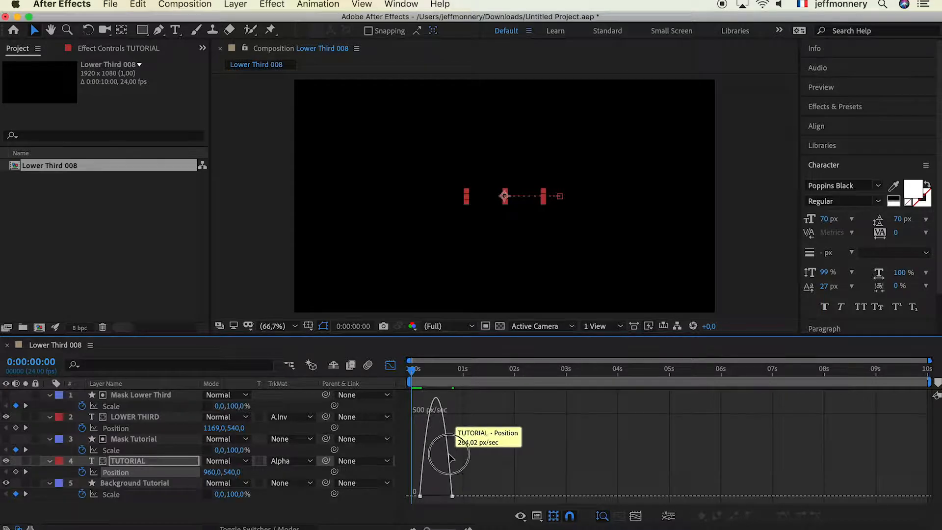
drag(448, 491, 436, 493)
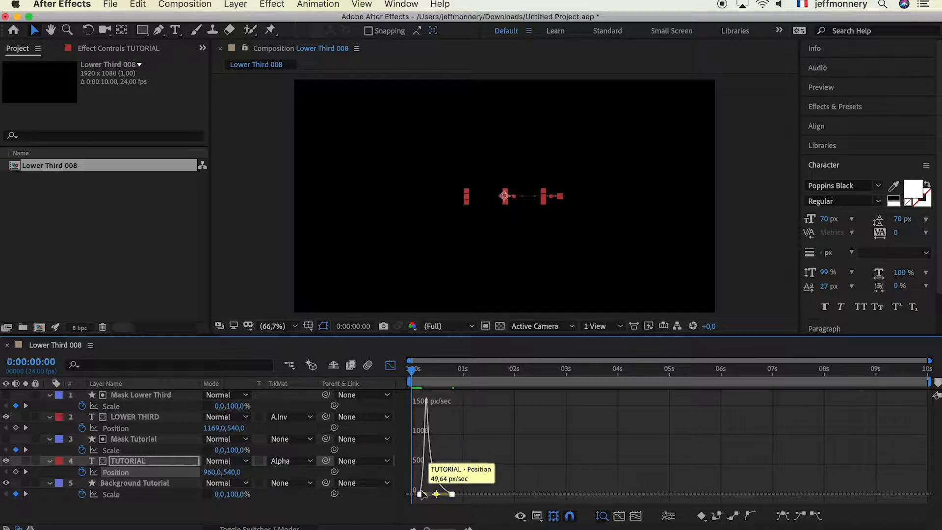
click(390, 365)
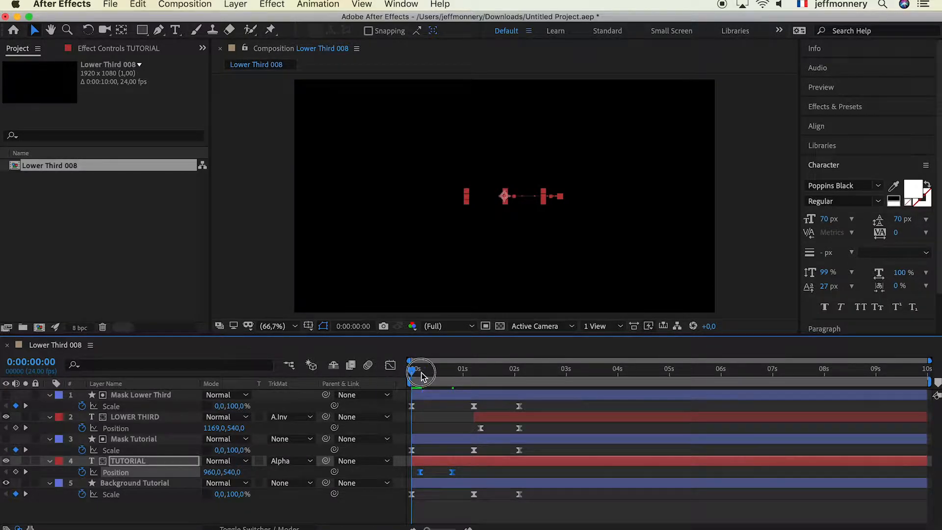
- Play back and scrub the TUTORIAL slide, and undo its easing and end-position changes
key(space)
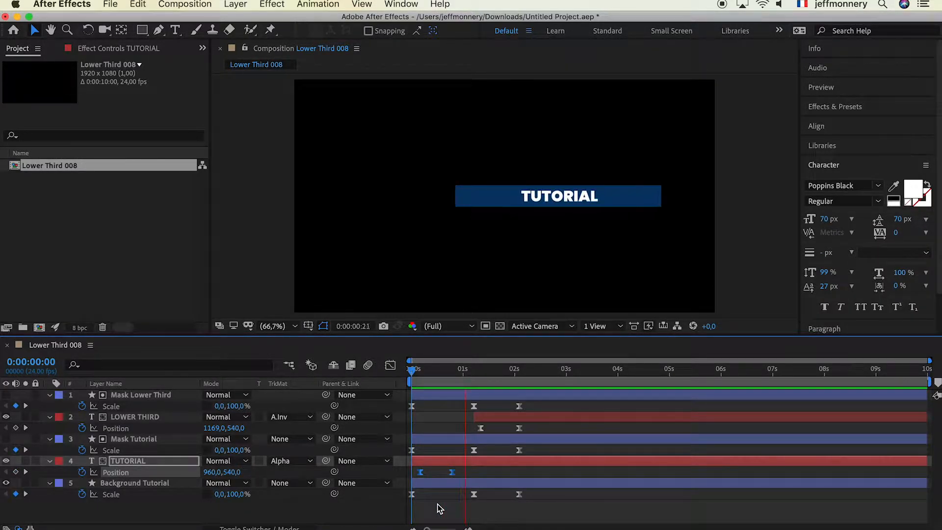
drag(428, 364, 448, 368)
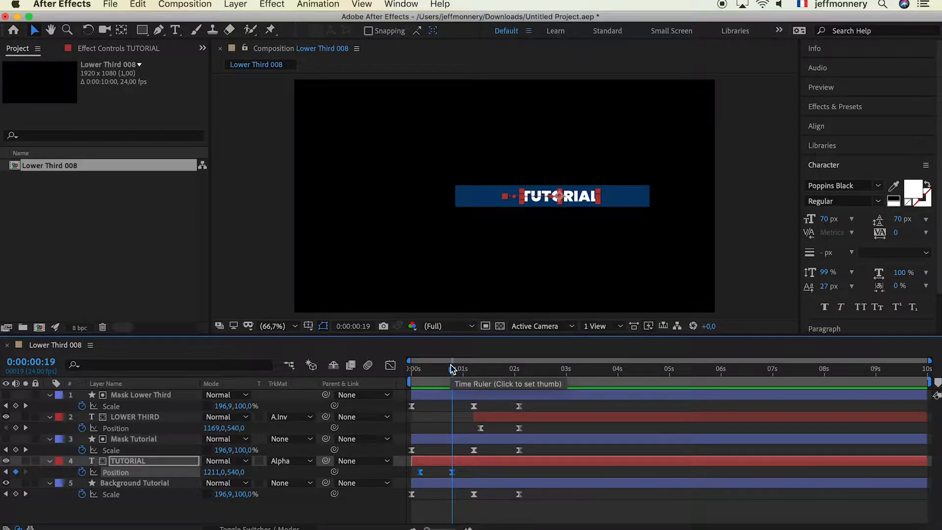
key(Home)
drag(448, 370, 429, 371)
key(super+z)
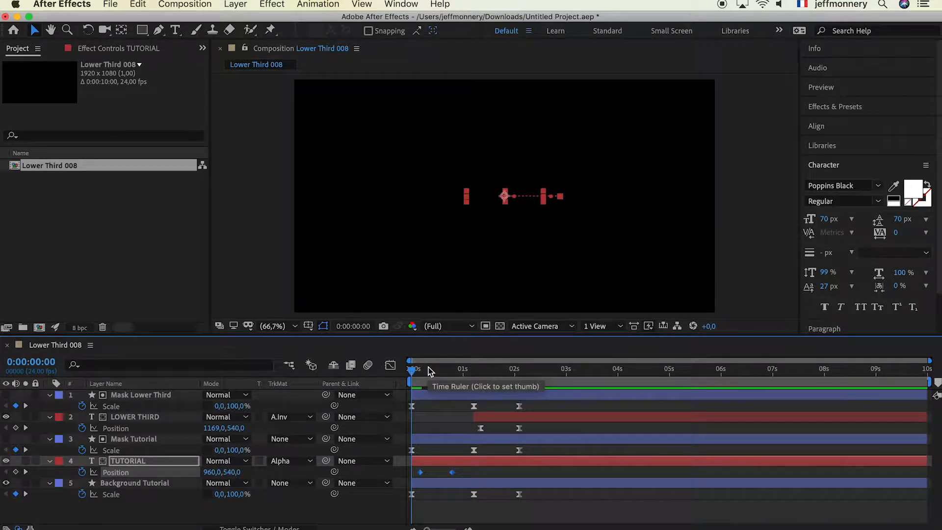
- Swap TUTORIAL's two Position keyframes so 960 sits at 0:00:00:19, and set the horizontal position at 0:00:00:04 to 1097
mouse_move(429, 371)
mouse_down()
mouse_move(449, 367)
mouse_move(420, 371)
mouse_up()
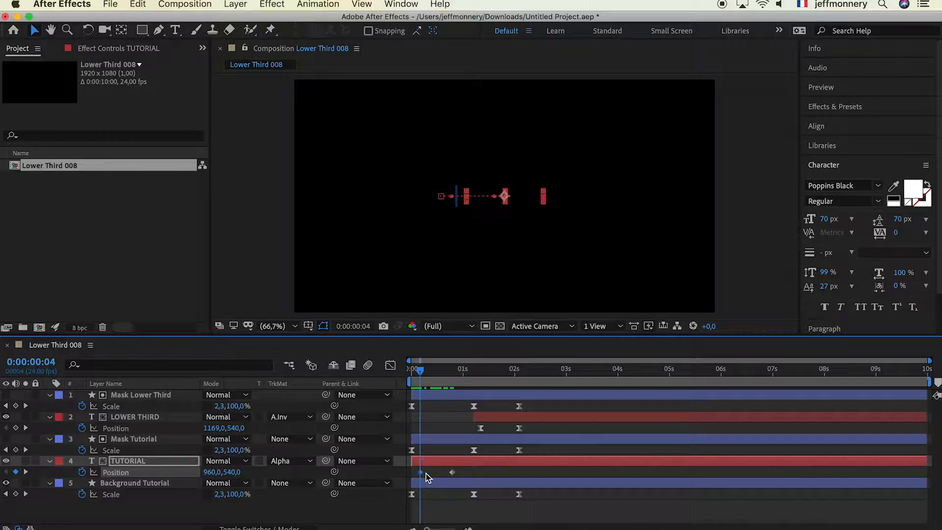
mouse_move(452, 473)
mouse_down()
mouse_move(435, 479)
mouse_move(453, 474)
mouse_up()
mouse_move(419, 372)
mouse_down()
mouse_move(457, 375)
mouse_move(428, 377)
mouse_up()
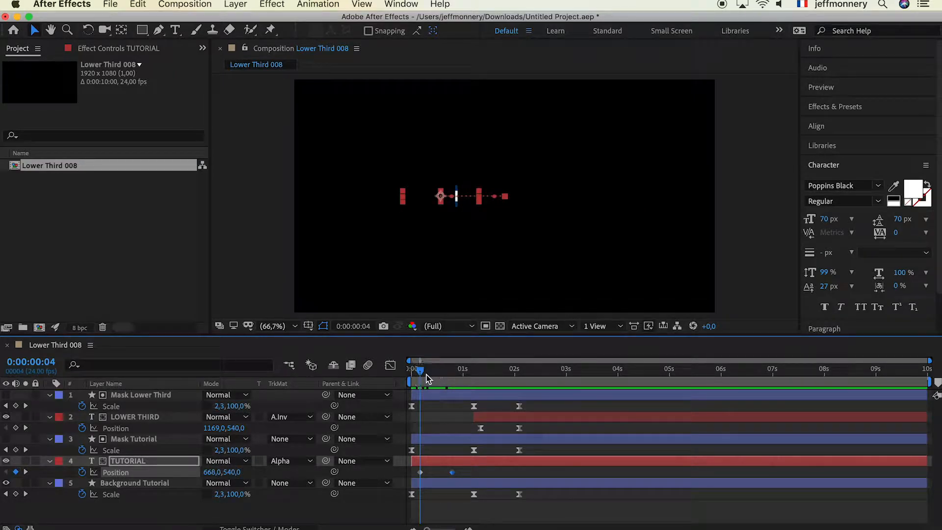
drag(229, 471, 209, 470)
drag(364, 472, 496, 475)
- Apply Easy Ease to both swapped TUTORIAL Position keyframes and bend their speed graph toward a fast start and gradual stop
mouse_move(419, 376)
mouse_down()
mouse_move(464, 375)
mouse_move(428, 380)
mouse_up()
drag(462, 468, 412, 478)
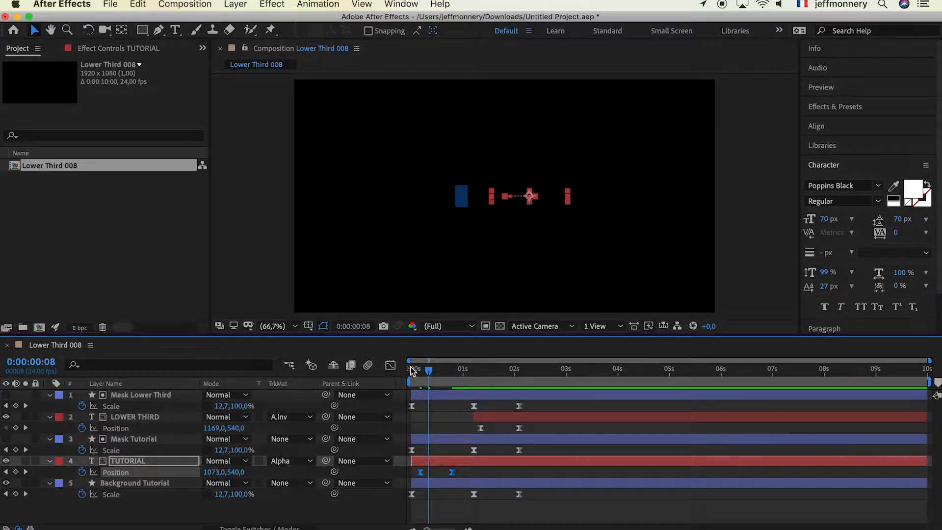
click(390, 365)
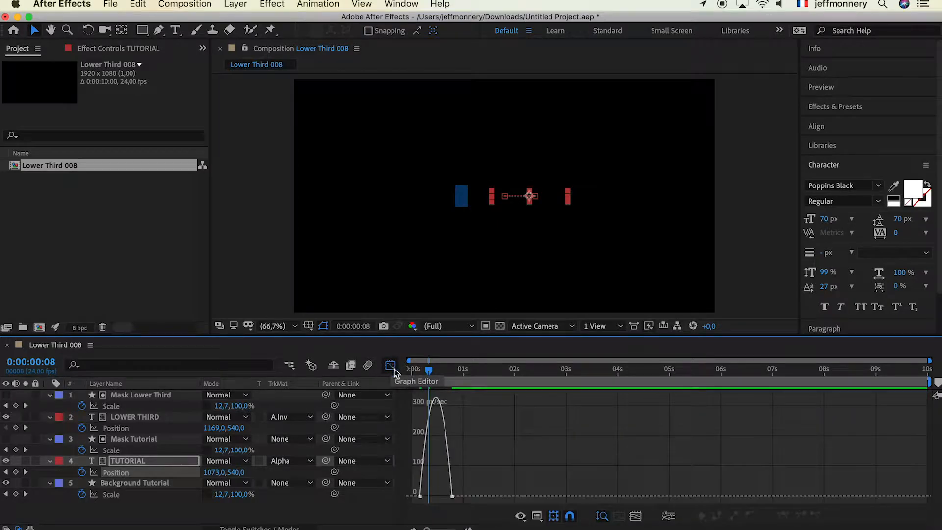
click(450, 468)
drag(447, 491, 430, 491)
- Preview the composition from the start to check the eased TUTORIAL and LOWER THIRD slides, and switch back to the keyframe view
drag(420, 371, 387, 371)
key(space)
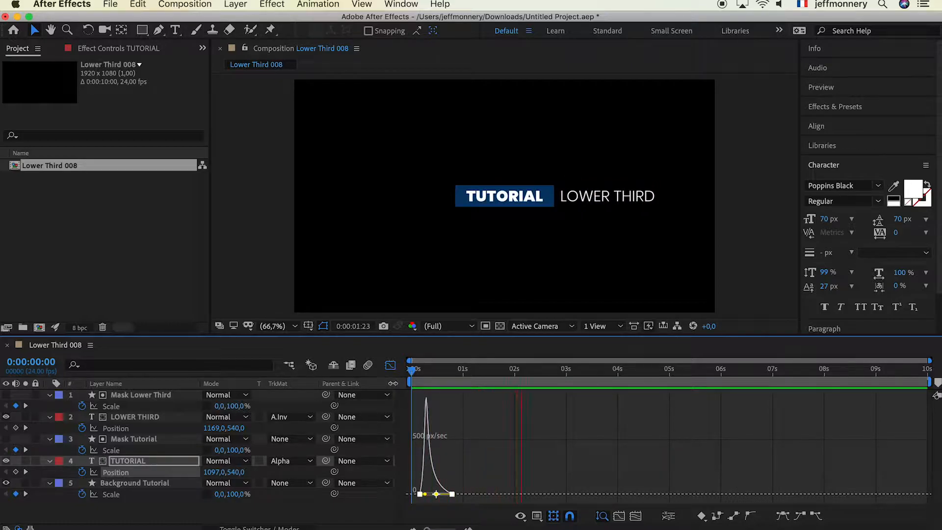
key(space)
key(space)
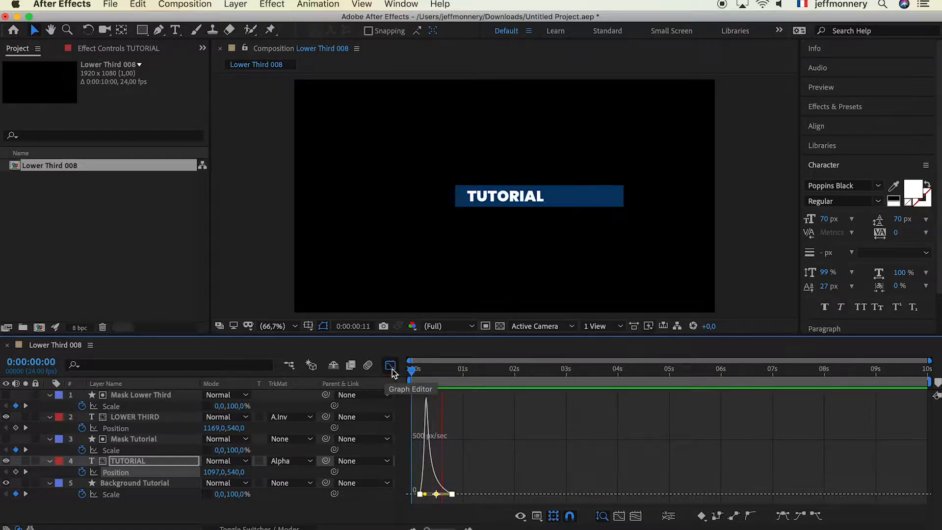
click(390, 366)
key(space)
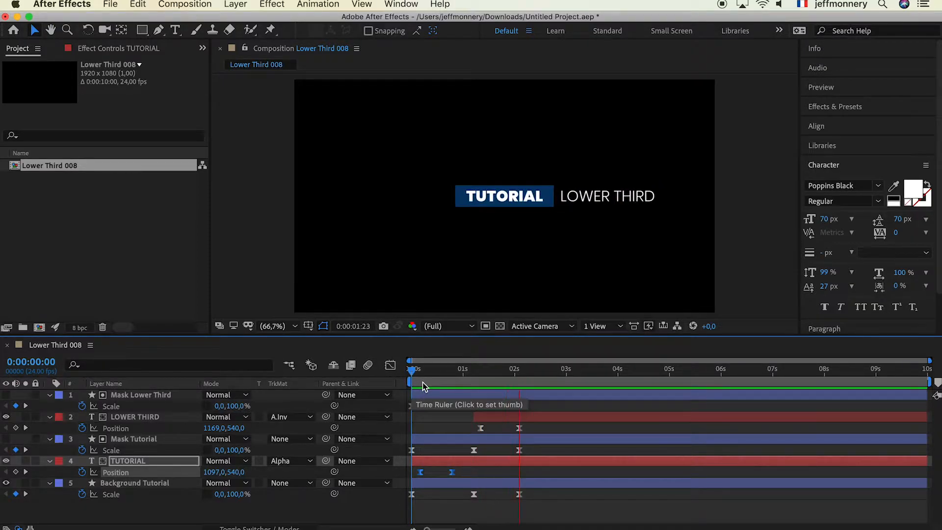
key(space)
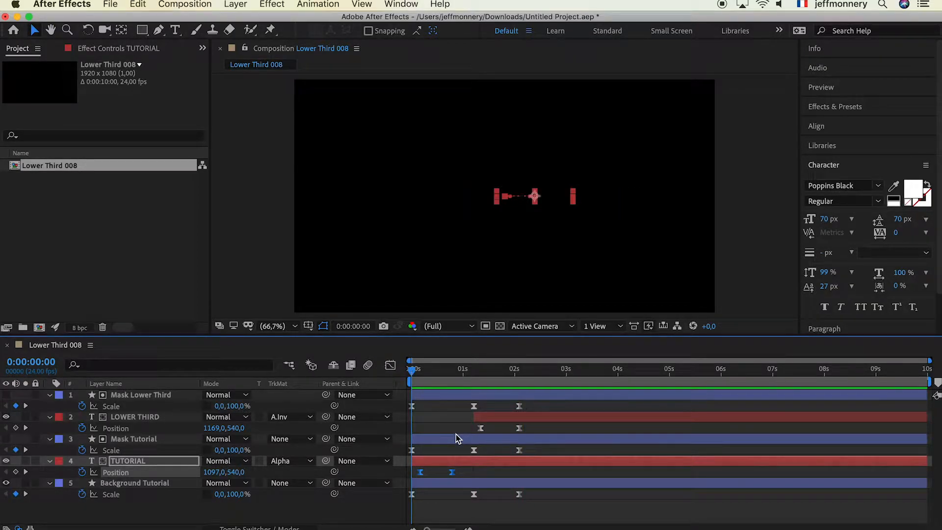
drag(430, 372, 479, 376)
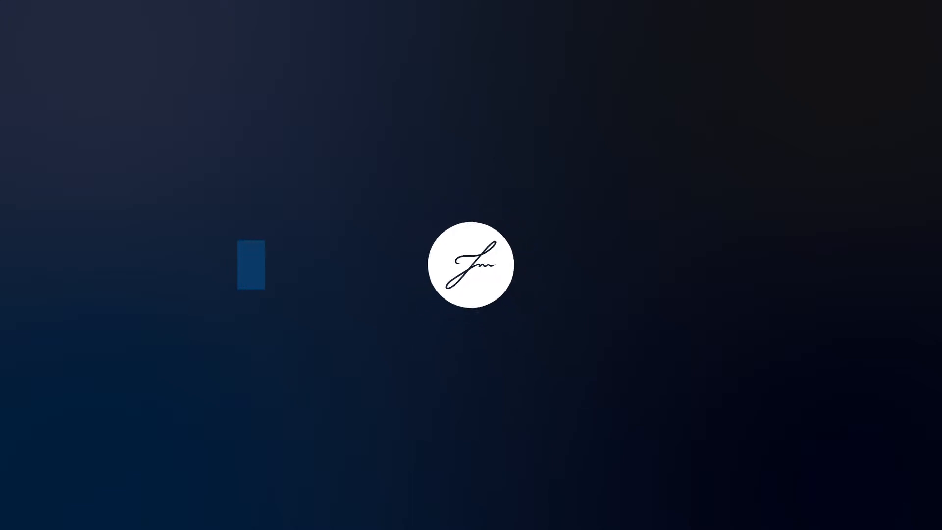